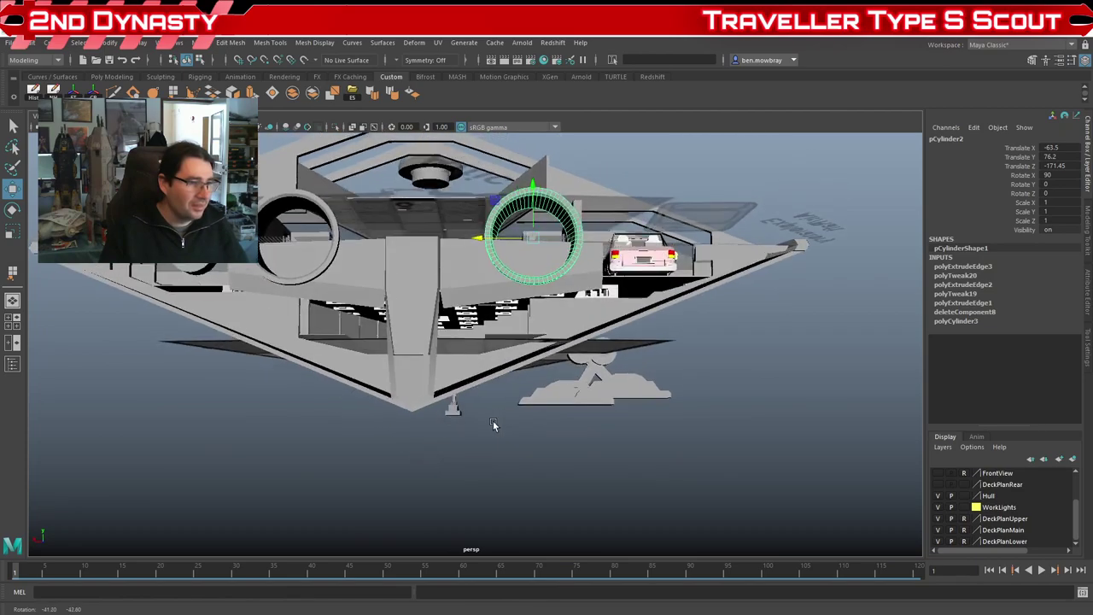
Step: Examine the scout ship's rear section, engine rings and vehicle bay from several angles
scroll(522, 425, "up", 5)
scroll(462, 384, "down", 5)
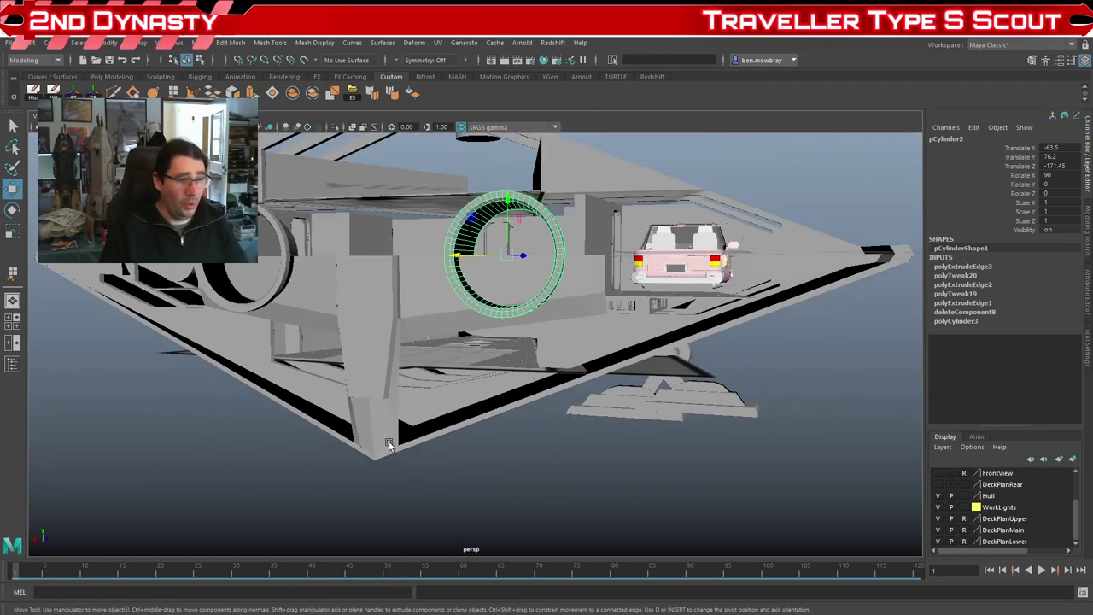
left_click_drag(361, 421, 428, 452, "alt")
scroll(433, 436, "down", 4)
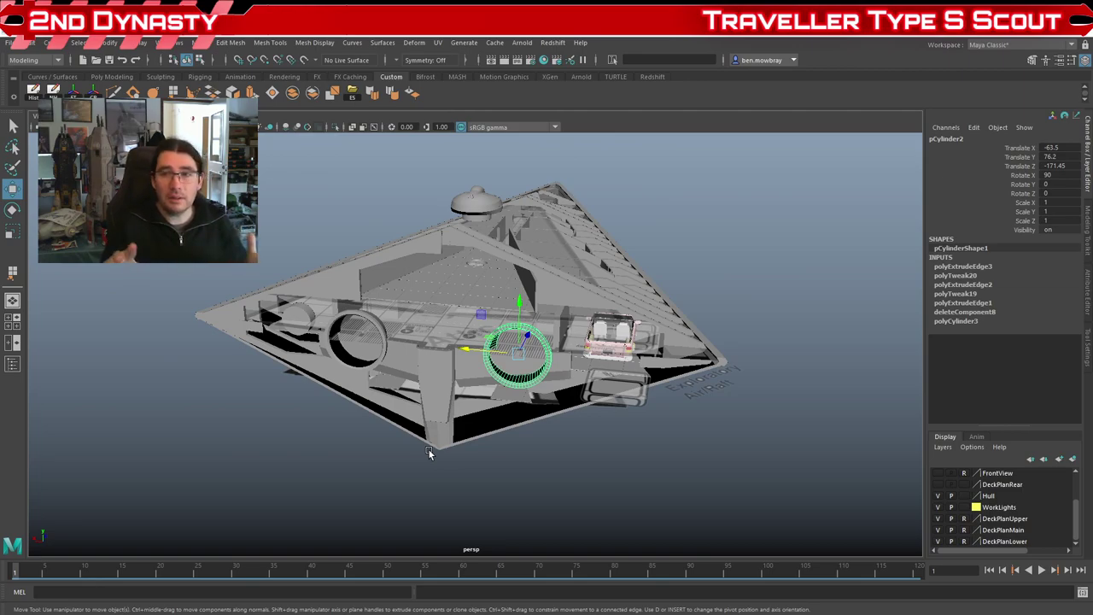
left_click_drag(428, 448, 403, 442, "alt")
scroll(440, 440, "up", 3)
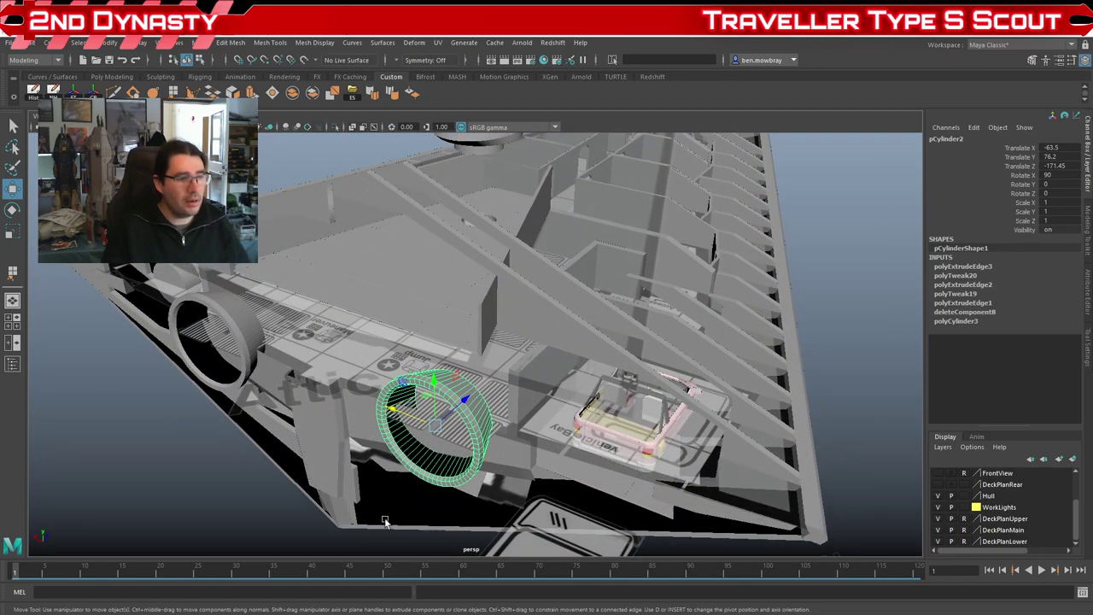
scroll(385, 374, "down", 5)
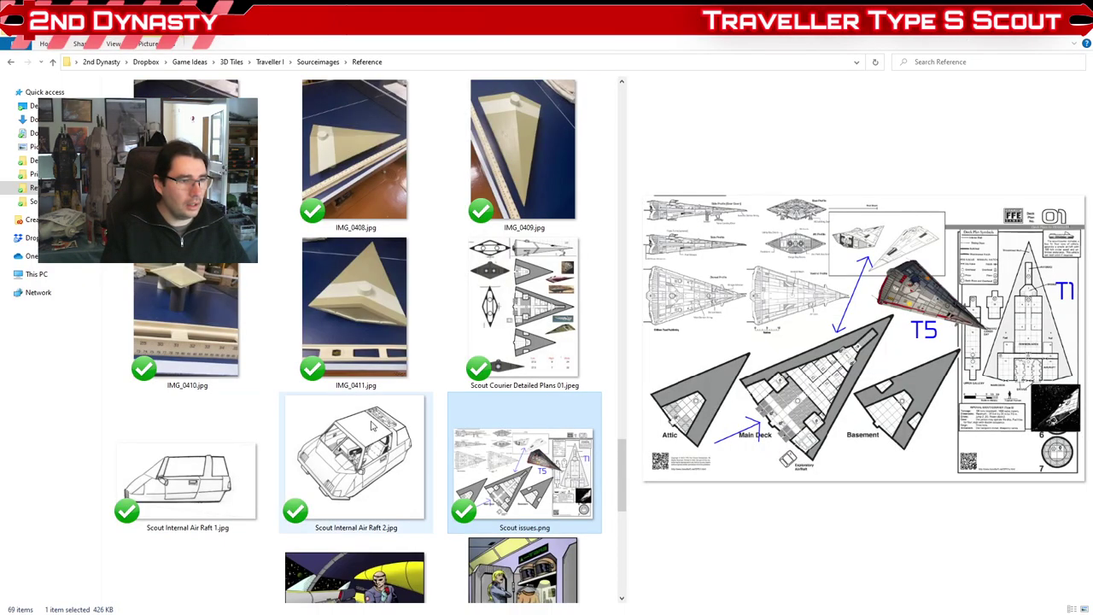
Step: Switch to the Reference folder and review the cockpit, corridor and interior reference images
scroll(357, 440, "up", 10)
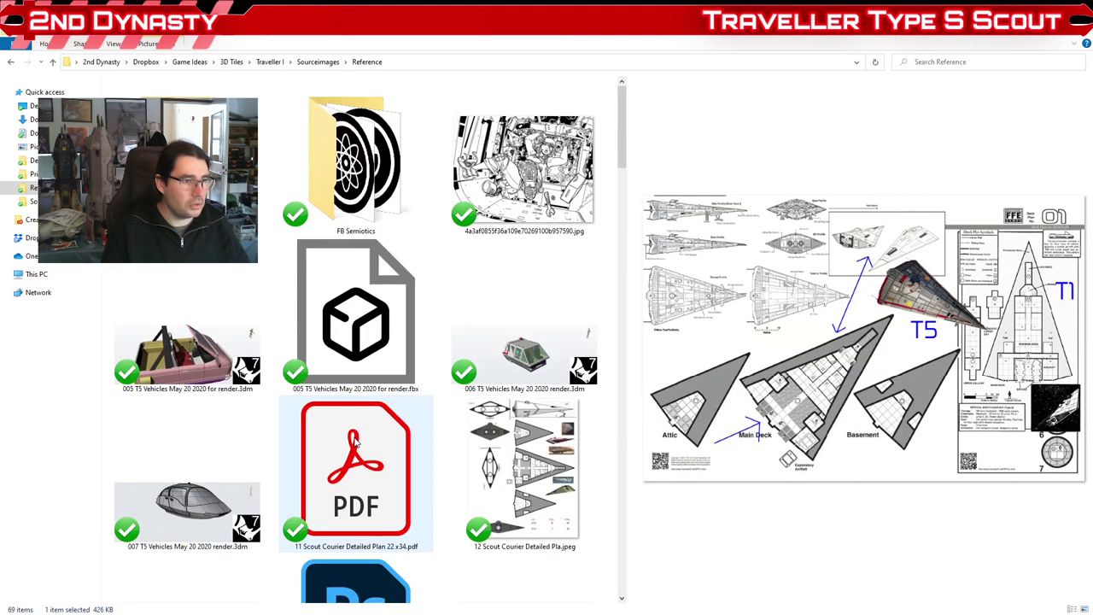
scroll(350, 457, "down", 15)
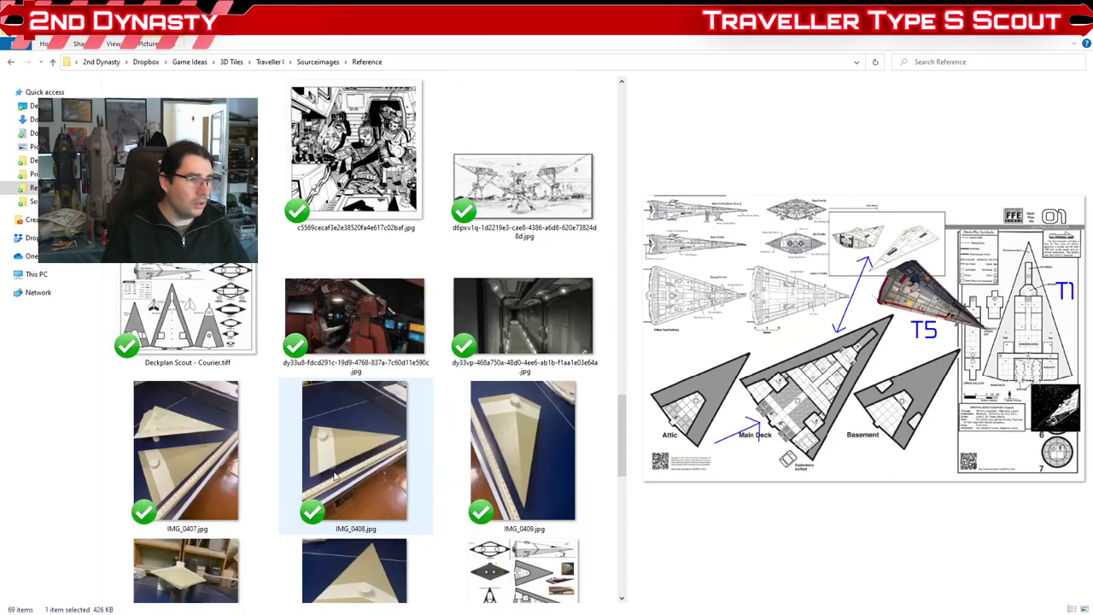
left_click(357, 332)
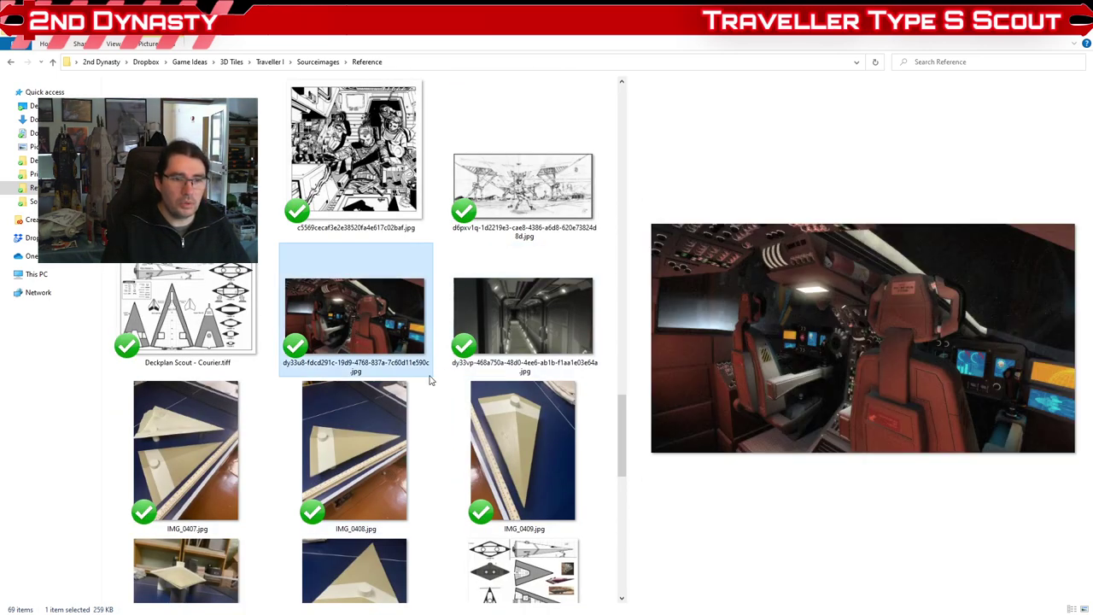
left_click(545, 308)
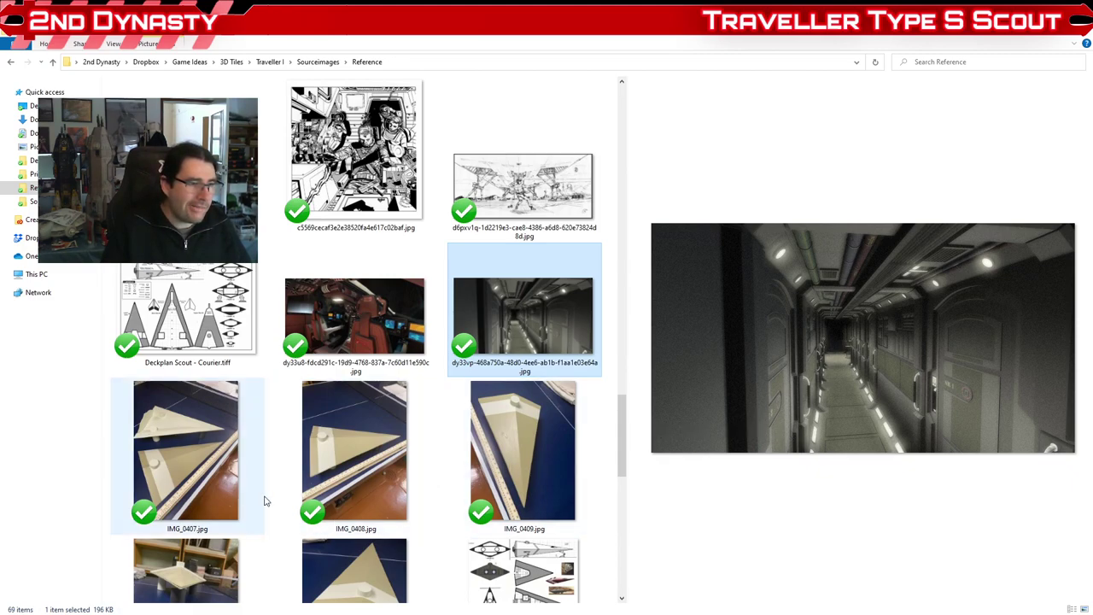
scroll(265, 502, "down", 3)
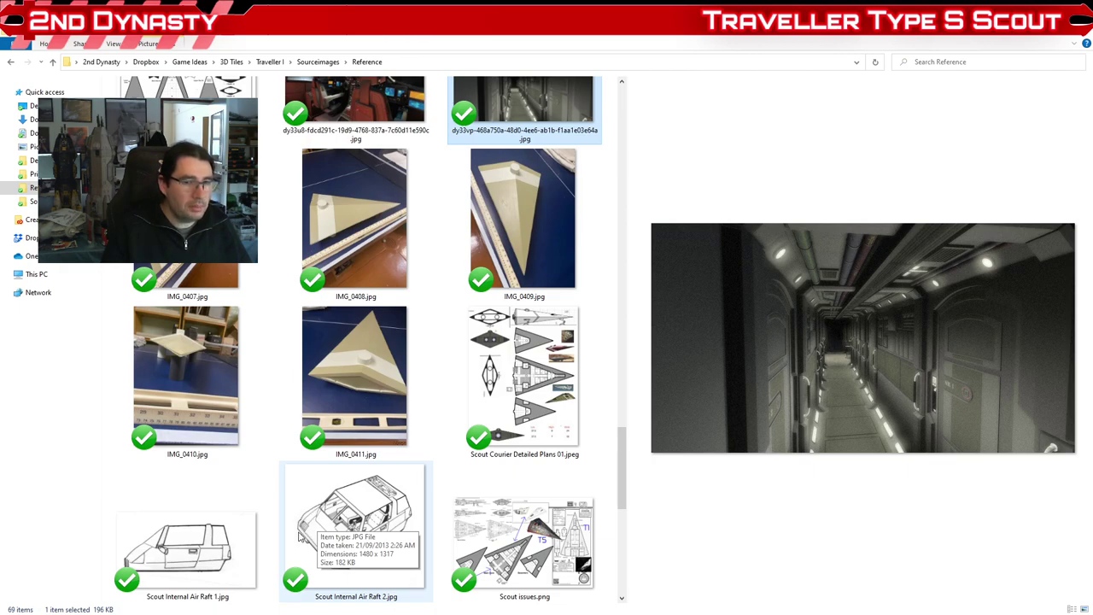
scroll(332, 495, "down", 3)
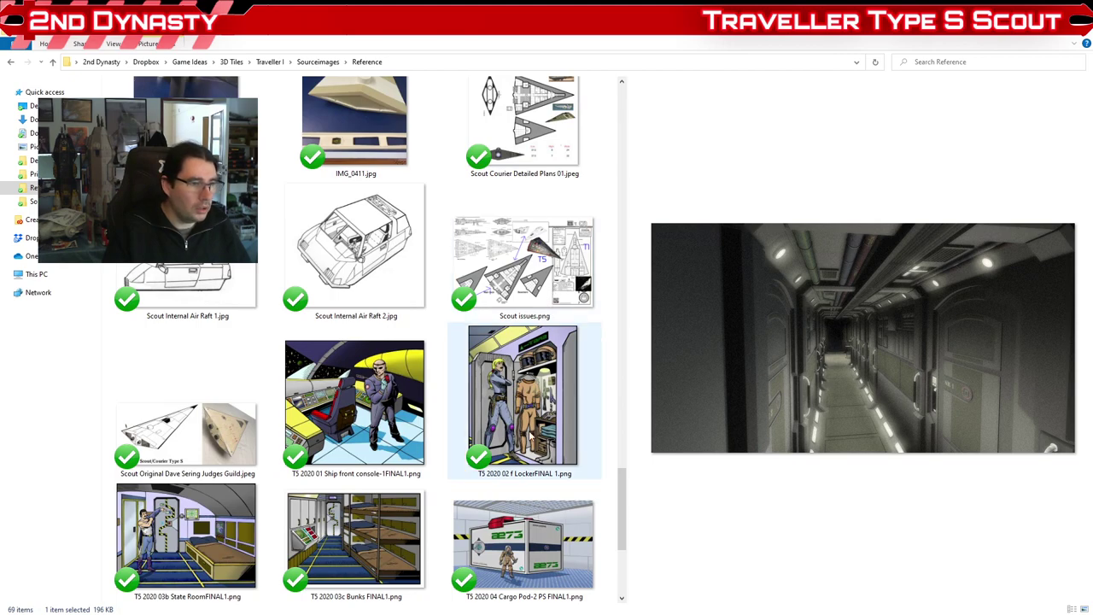
scroll(522, 401, "down", 3)
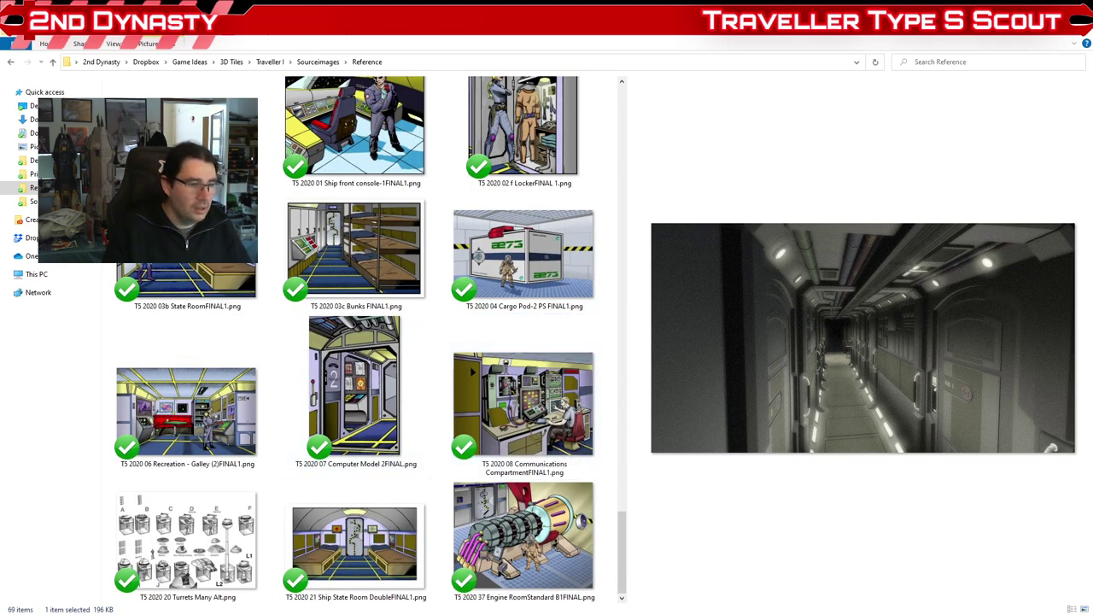
key("alt+Tab")
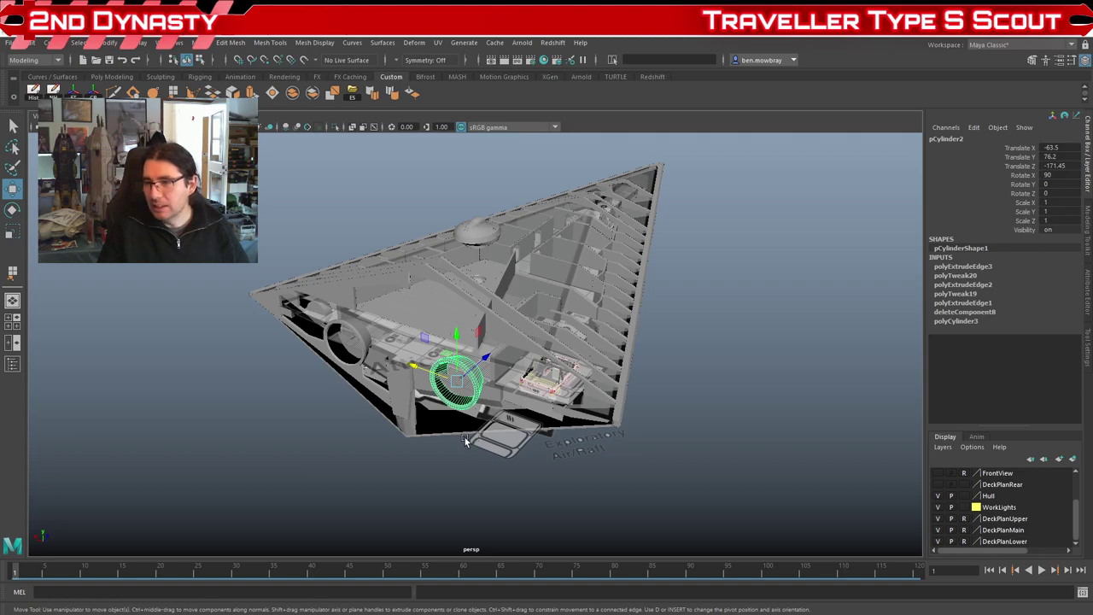
Step: Switch to a second Maya session and open the recent scene Starfighter Modular System.mb
left_click_drag(524, 463, 500, 484, "alt")
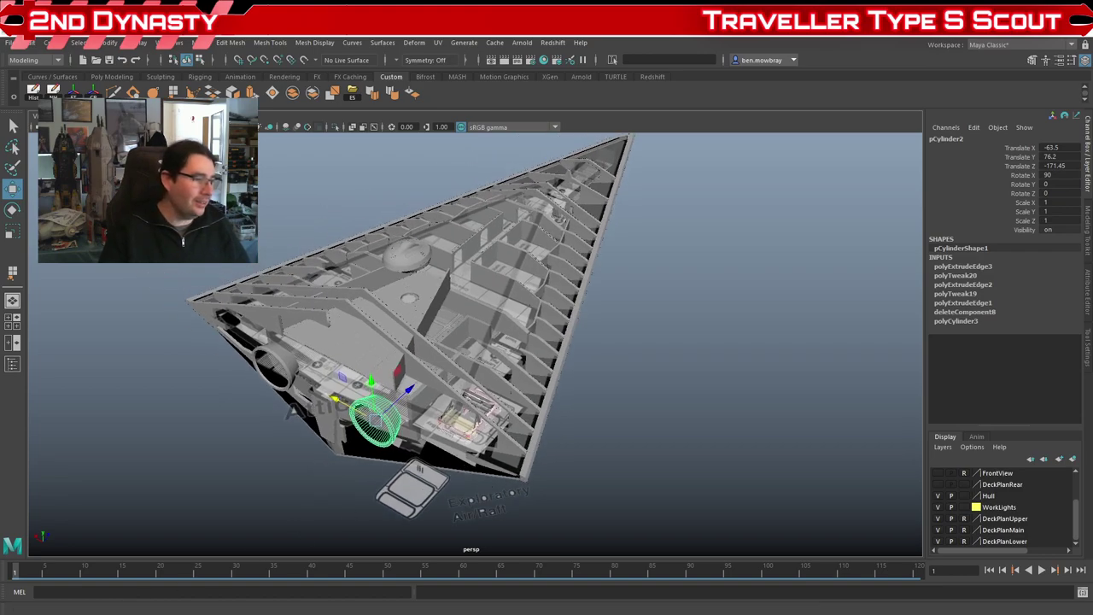
key("super")
key("super")
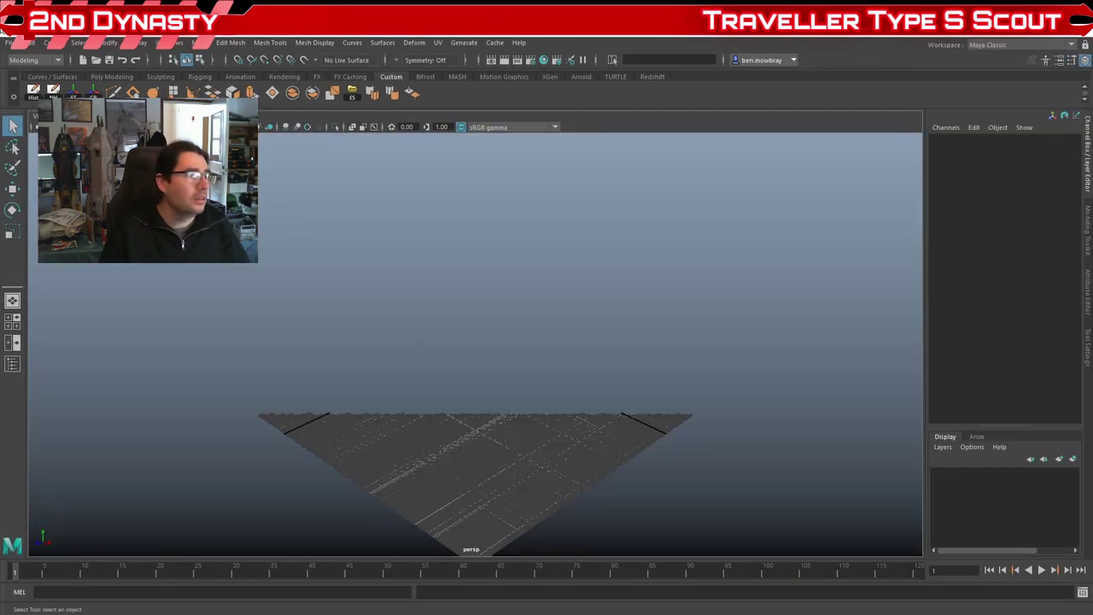
left_click(9, 42)
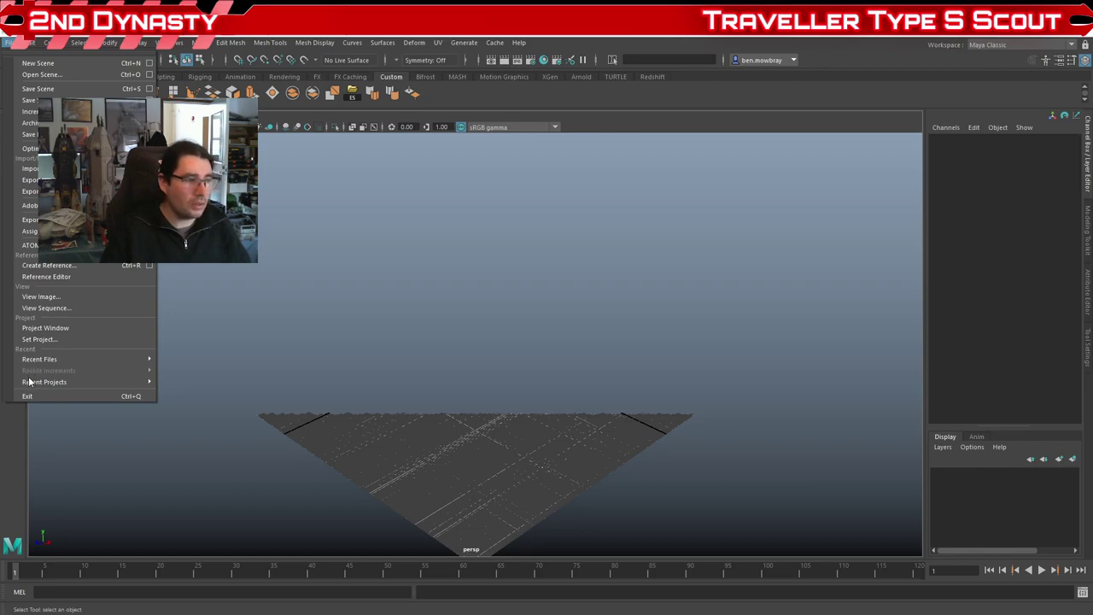
mouse_move(63, 362)
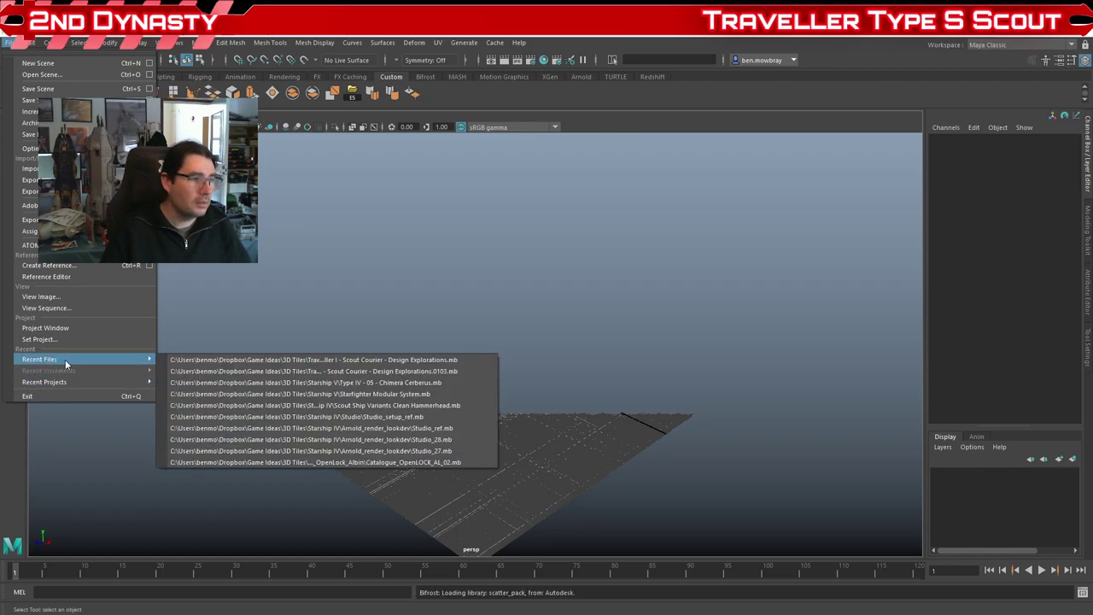
left_click(258, 394)
left_click(543, 327)
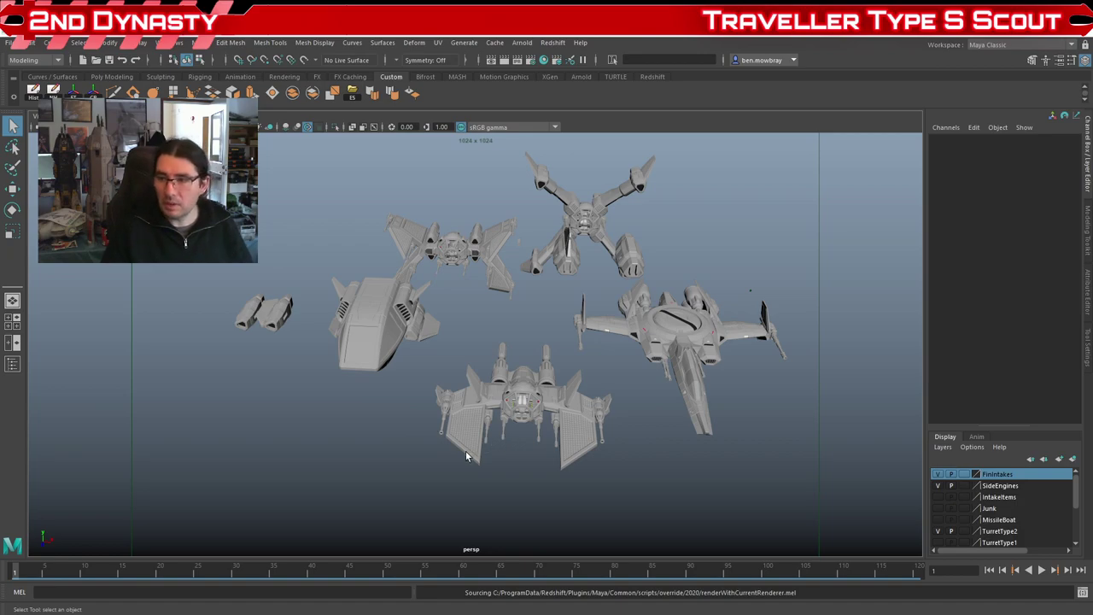
Step: Select all parts of the wide-bodied shuttle beside the two loose engine pods and duplicate them
left_click_drag(444, 445, 422, 436, "alt")
right_click_drag(369, 341, 446, 408, "alt")
left_click_drag(387, 423, 386, 445, "alt")
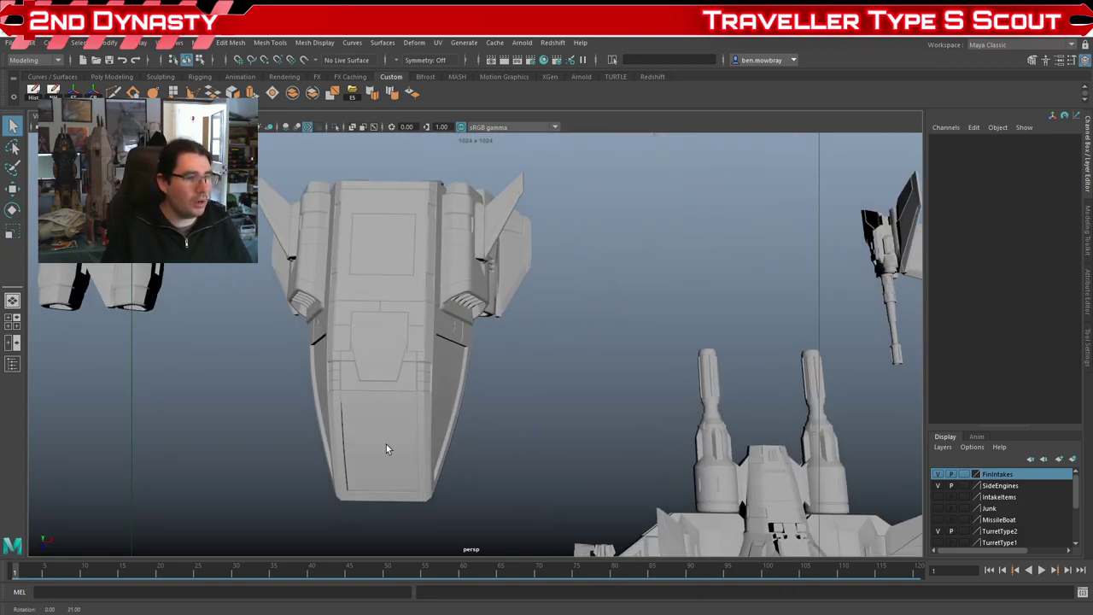
right_click_drag(387, 445, 329, 328, "alt")
left_click_drag(348, 254, 499, 421)
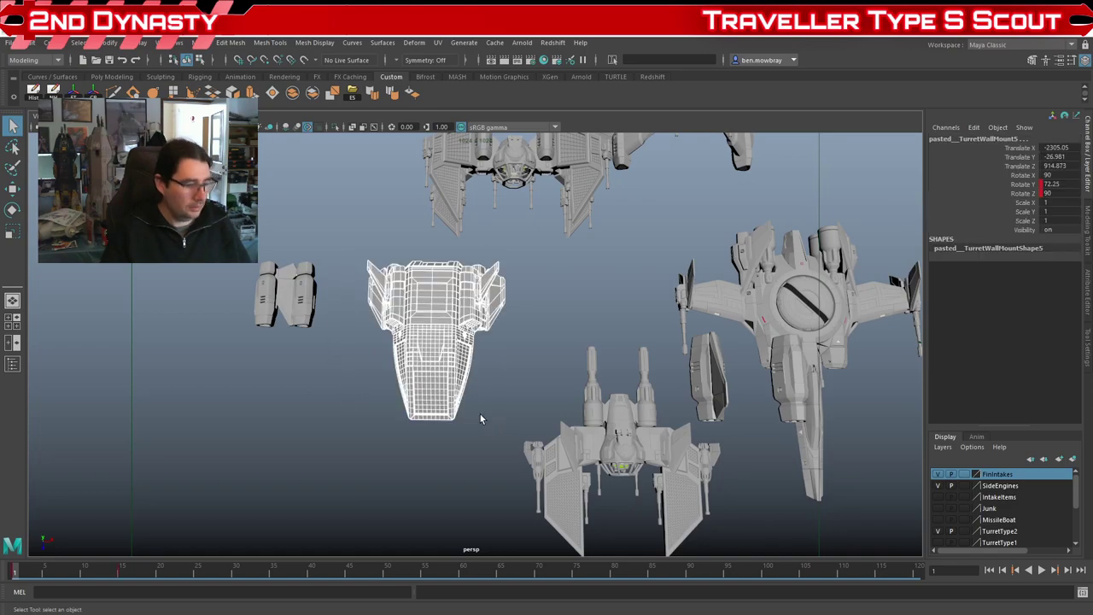
key("ctrl+d")
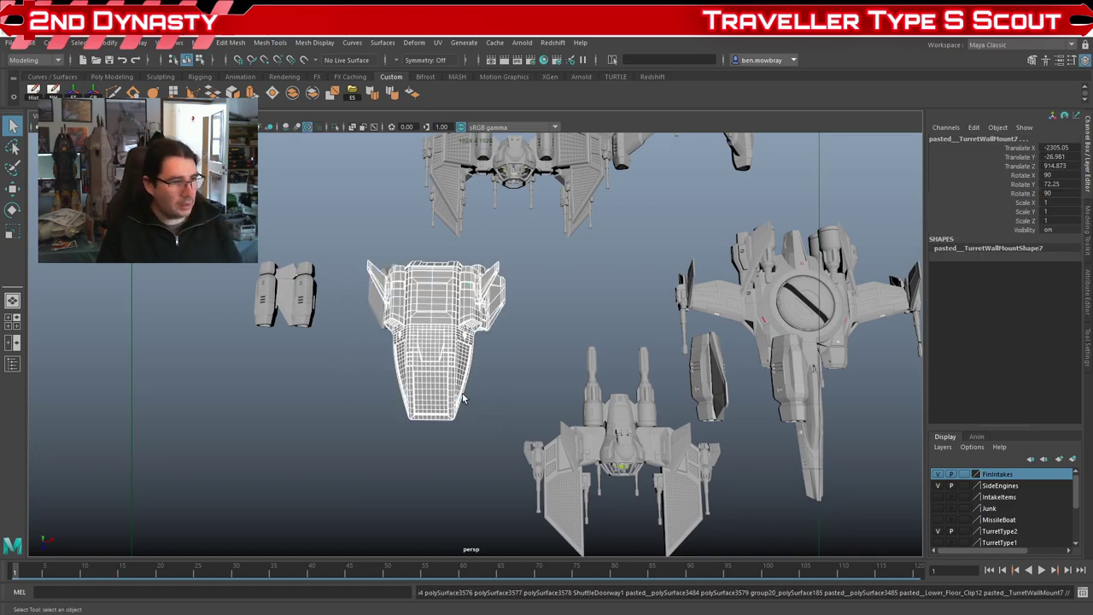
Step: Group the duplicated shuttle parts and assign the existing lambert1 material to the group
right_click(462, 394)
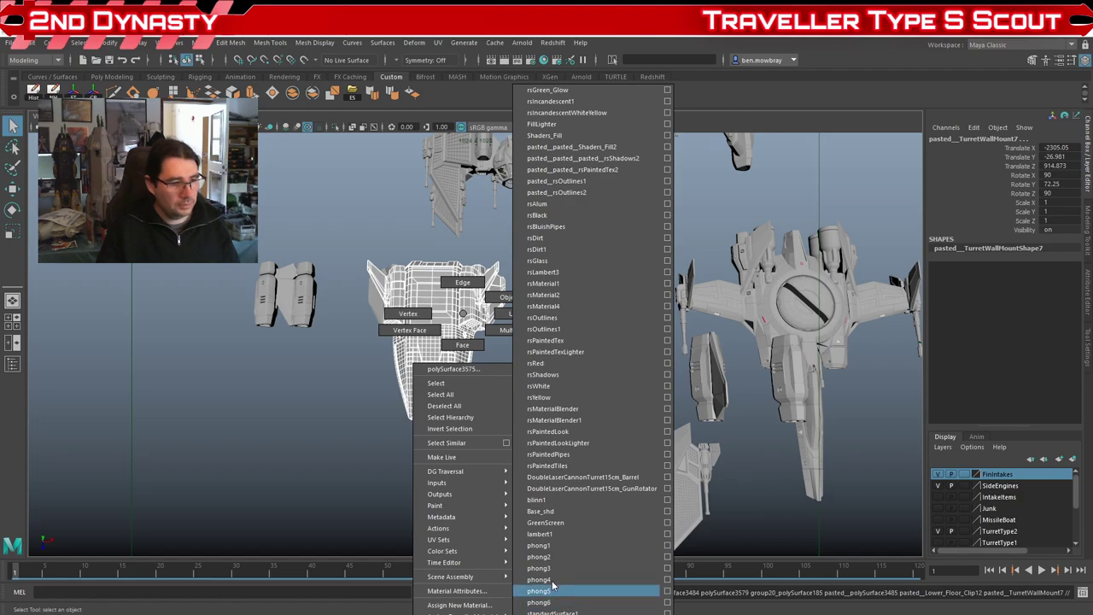
right_click_drag(325, 498, 341, 521)
left_click_drag(341, 521, 409, 485, "alt")
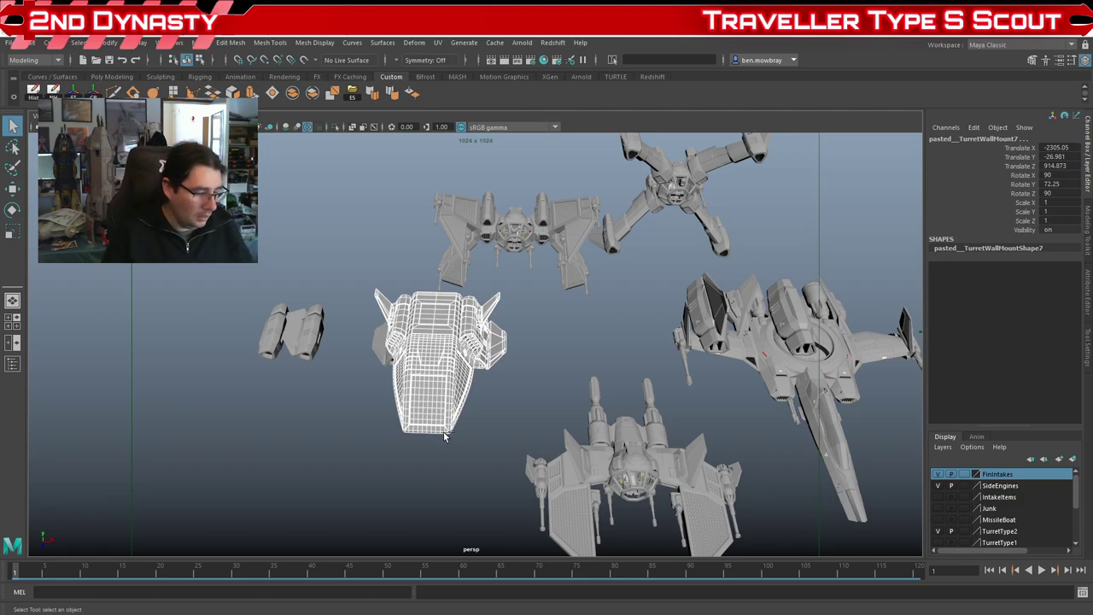
key("Up")
scroll(456, 424, "down", 3)
key("w")
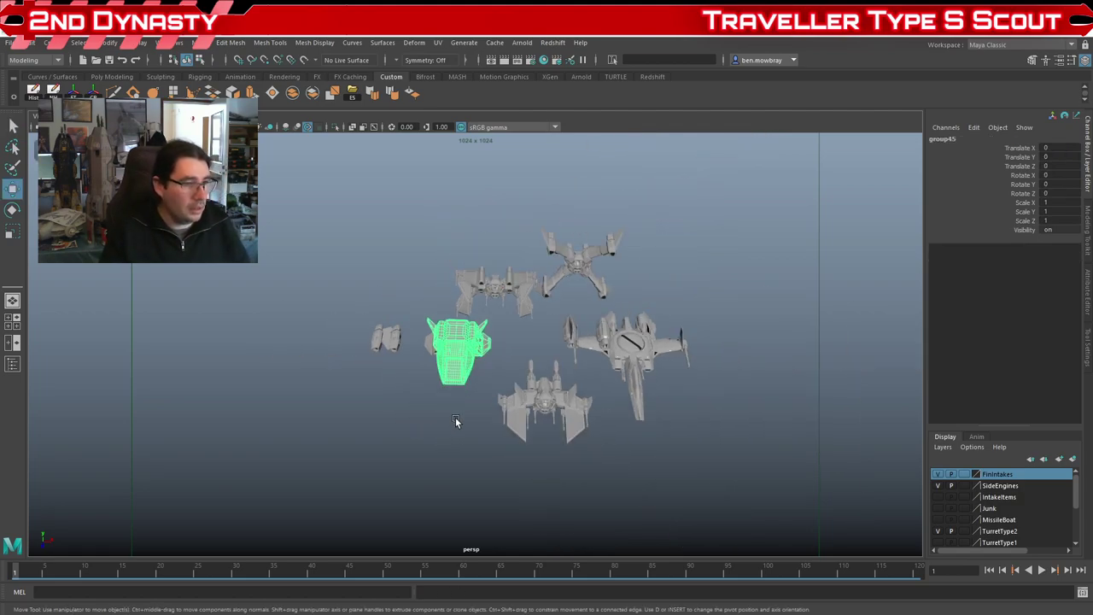
scroll(457, 421, "up", 3)
right_click(508, 406)
mouse_move(555, 611)
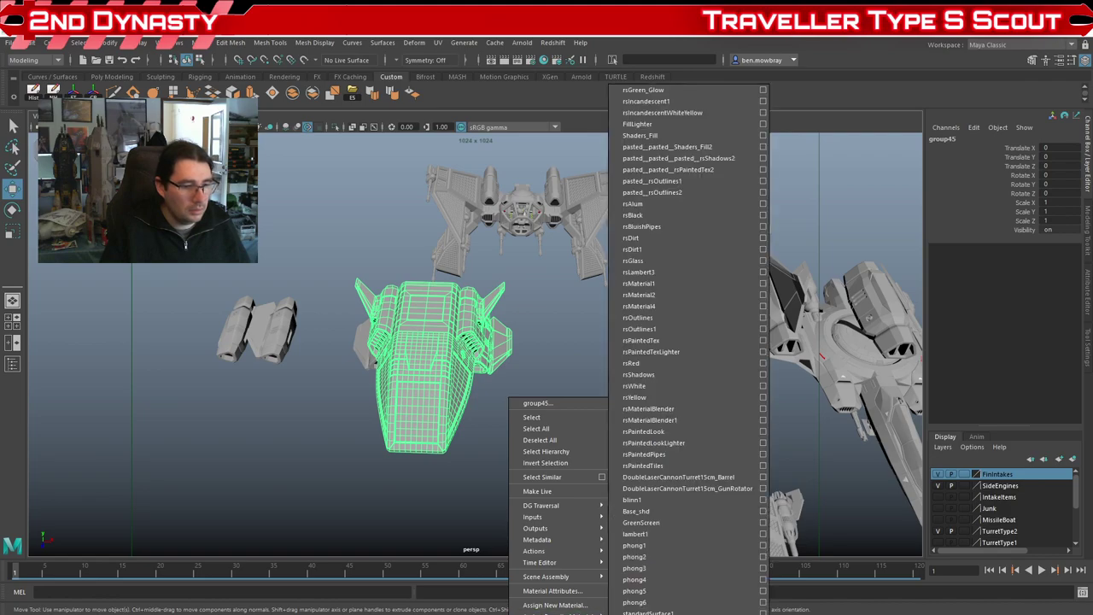
left_click(629, 529)
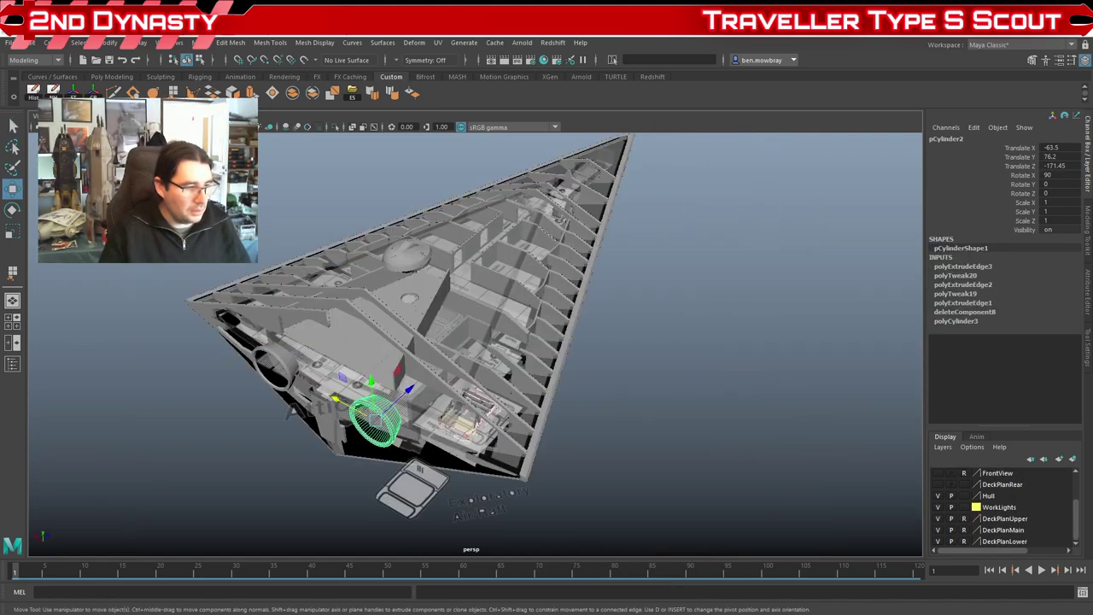
Step: Paste the shuttle group into the scout scene and move it onto the ship's rear section, at about X 2615.4, Y 38.8, Z -54
left_click(484, 352)
scroll(502, 352, "down", 5)
scroll(502, 357, "down", 3)
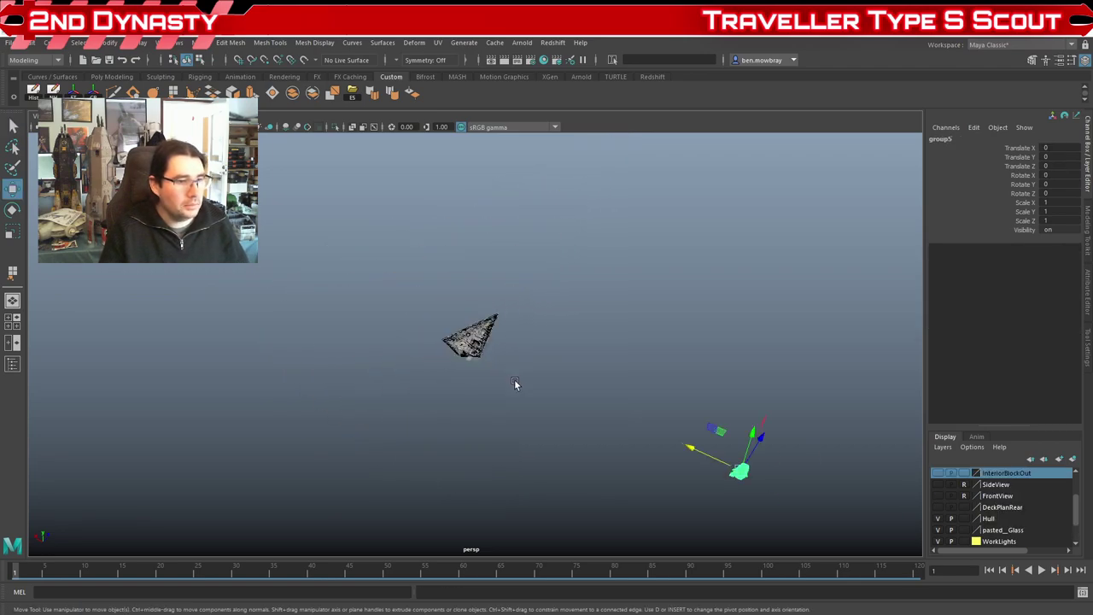
left_click_drag(722, 461, 574, 449)
scroll(456, 376, "up", 10)
scroll(574, 448, "up", 3)
left_click_drag(630, 401, 436, 359)
middle_click_drag(436, 358, 454, 398, "alt")
left_click_drag(413, 385, 308, 395)
left_click_drag(355, 336, 413, 325)
Step: Check the shuttle's size and fit against the scout's rear decks, and hide the shuttle group
left_click_drag(414, 326, 474, 393, "alt")
scroll(473, 453, "up", 5)
scroll(420, 373, "down", 5)
scroll(450, 396, "up", 5)
scroll(474, 393, "down", 5)
left_click_drag(403, 421, 560, 441, "alt")
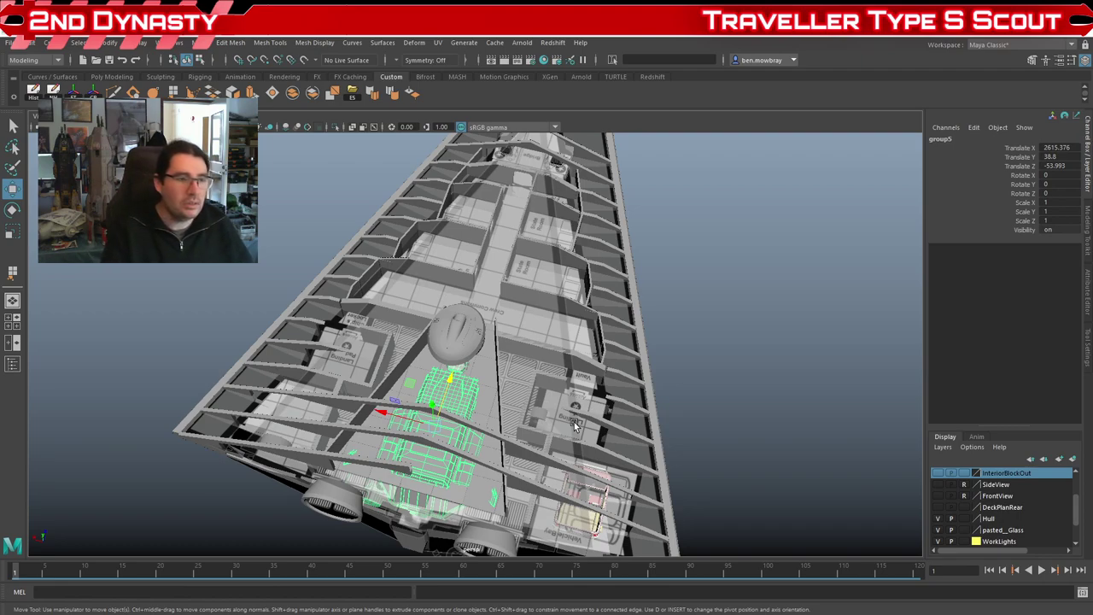
right_click_drag(574, 422, 410, 483, "alt")
left_click_drag(465, 474, 572, 463, "alt")
scroll(572, 463, "up", 5)
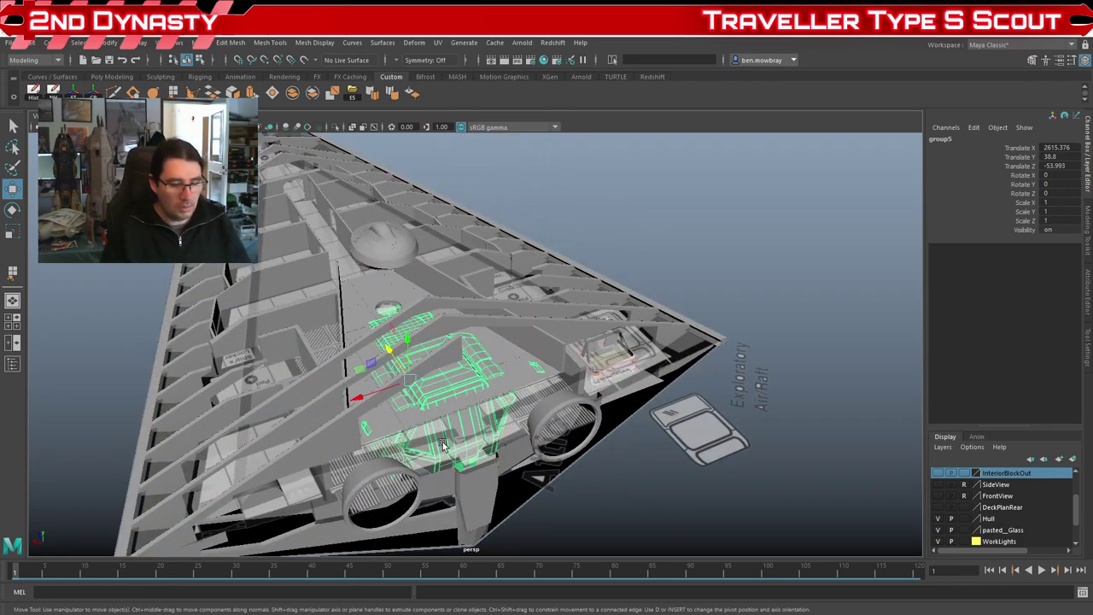
key("ctrl+h")
Step: Examine the scout's engine area, attic deck and hull ribs from several angles
scroll(496, 434, "down", 4)
left_click_drag(496, 434, 476, 454, "alt")
left_click_drag(525, 451, 661, 488, "alt")
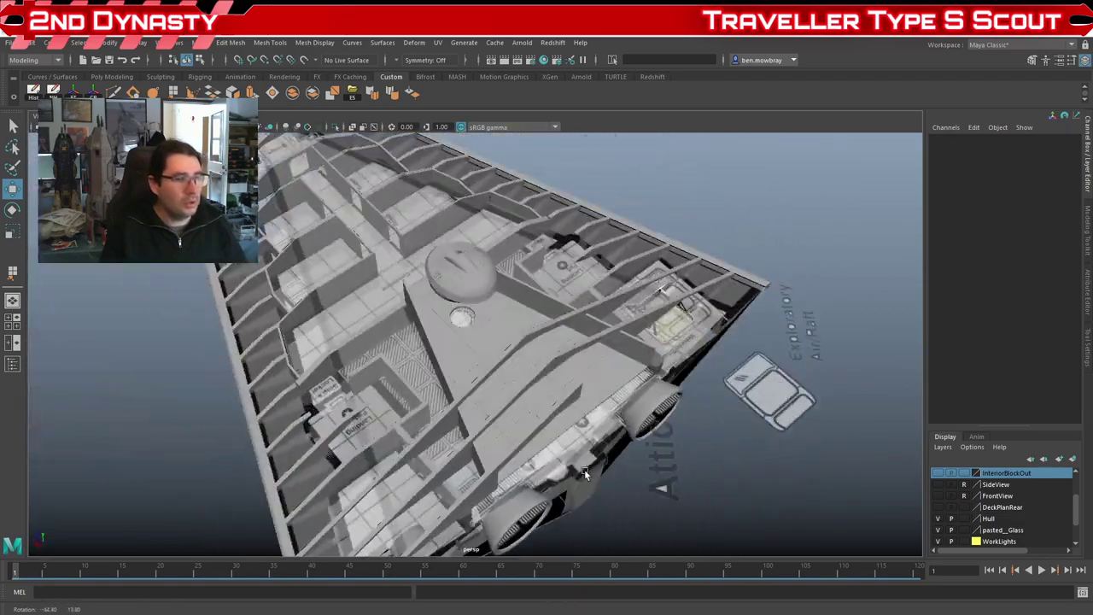
right_click_drag(661, 488, 559, 469, "alt")
left_click_drag(558, 469, 406, 441, "alt")
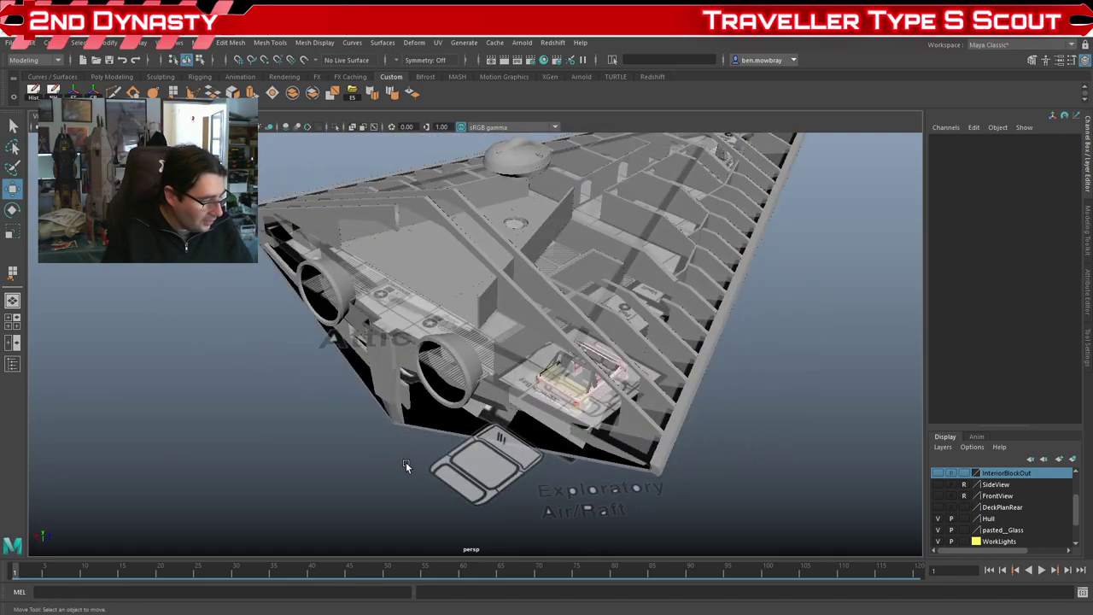
left_click_drag(406, 468, 568, 481, "alt")
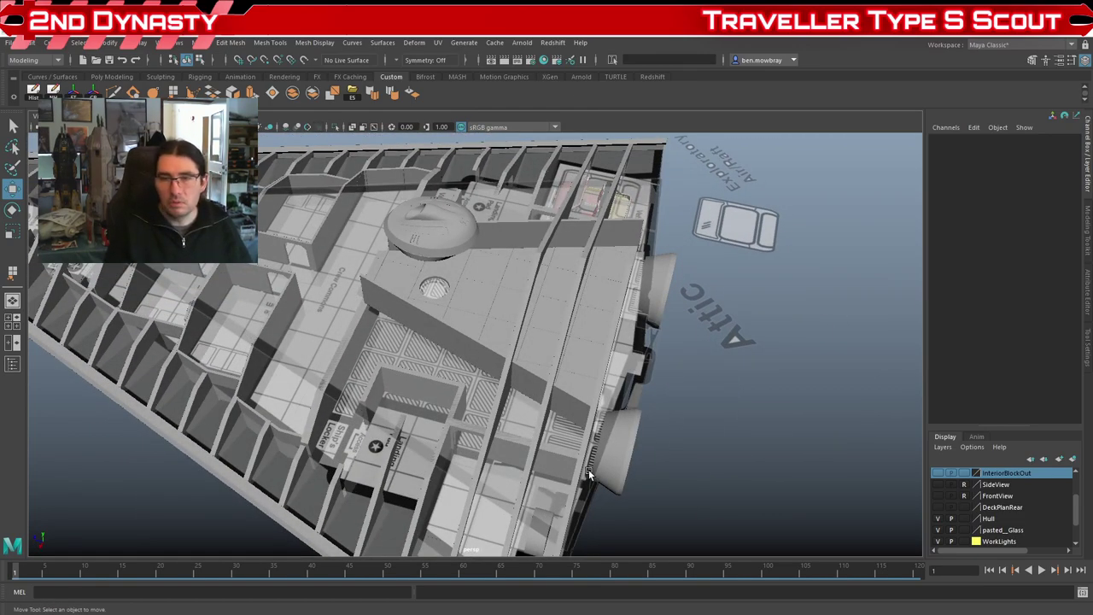
left_click_drag(502, 442, 566, 447, "alt")
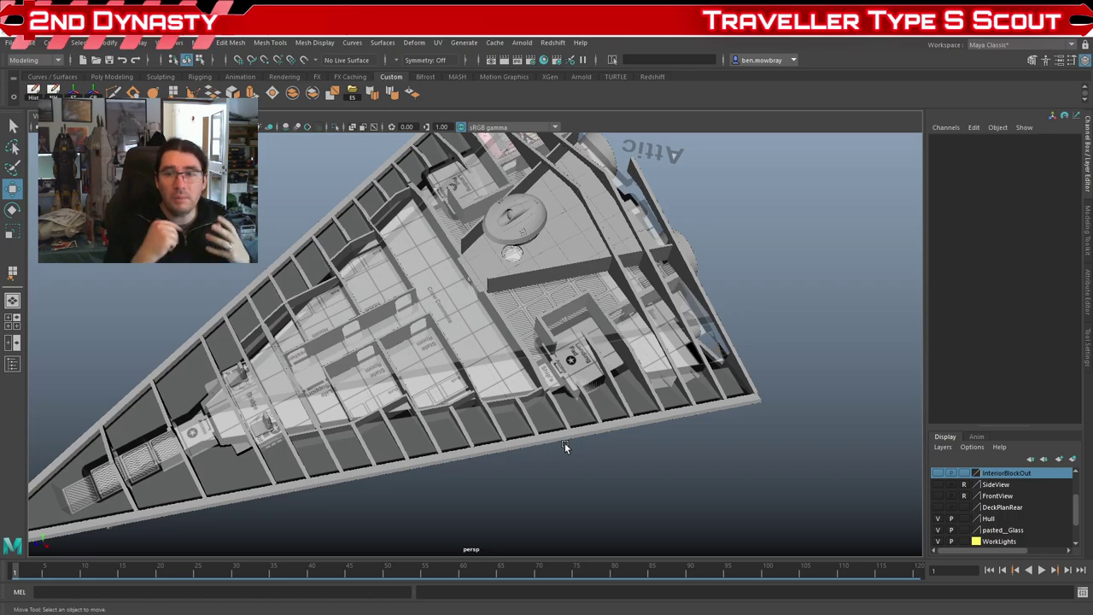
Step: Hide the DeckPlanUpper, DeckPlanLower and DeckPlanMain layers
scroll(570, 414, "up", 3)
left_click_drag(570, 414, 551, 458, "alt")
scroll(944, 528, "down", 1)
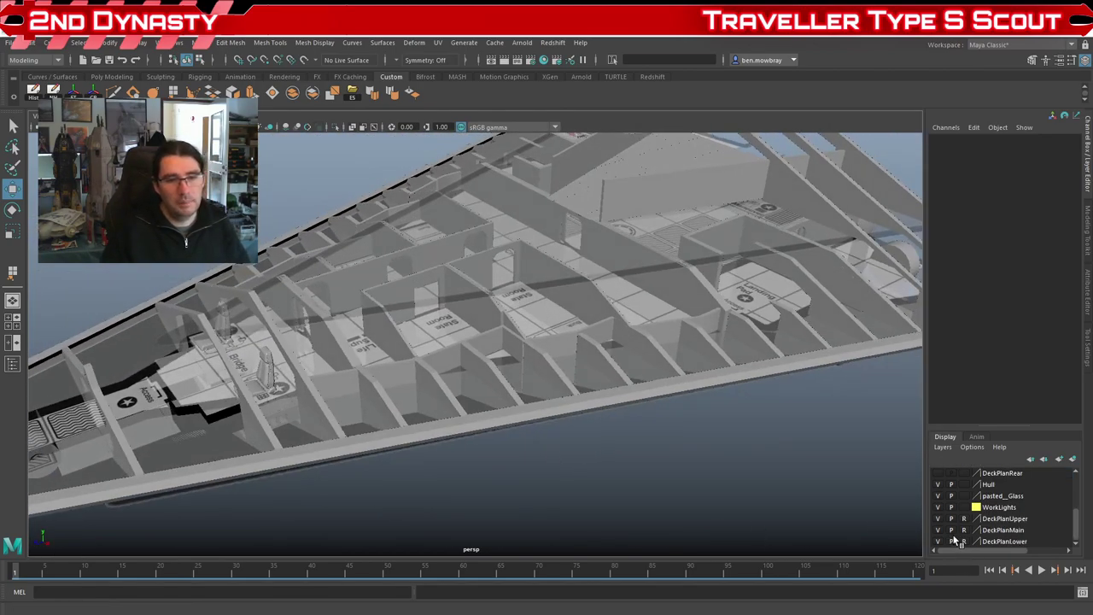
left_click(937, 518)
right_click_drag(846, 515, 888, 510, "alt")
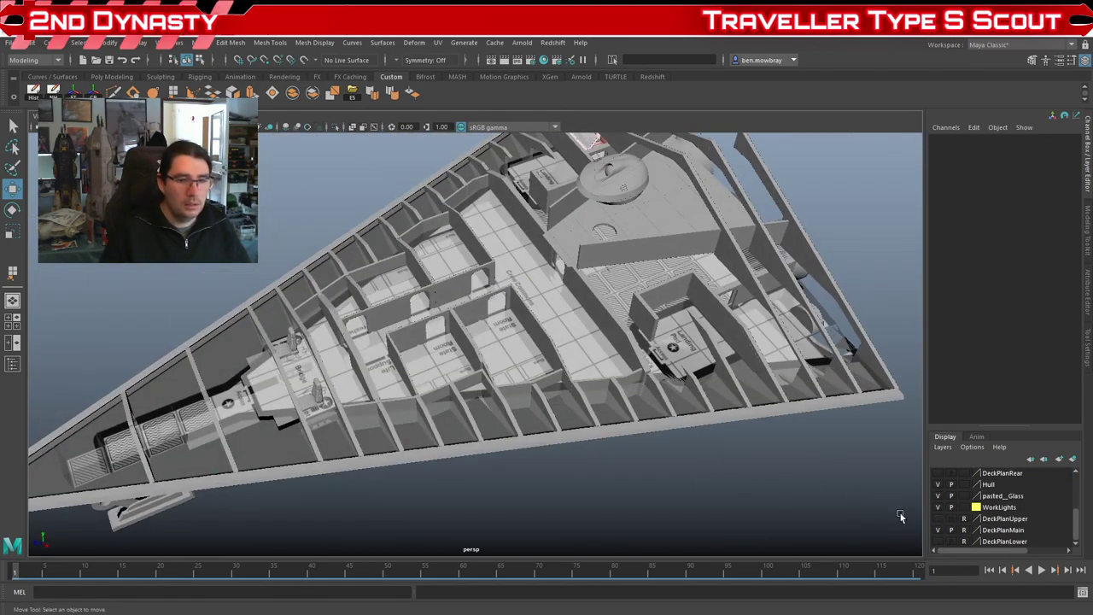
left_click(938, 529)
Step: Examine the main deck's room walls, doorways and floors without the deck plan overlays
scroll(683, 463, "up", 3)
left_click_drag(683, 463, 696, 483, "alt")
right_click_drag(571, 376, 606, 406, "alt")
middle_click_drag(606, 406, 560, 450, "alt")
left_click_drag(560, 451, 464, 442, "alt")
scroll(464, 442, "down", 2)
middle_click_drag(464, 442, 505, 460, "alt")
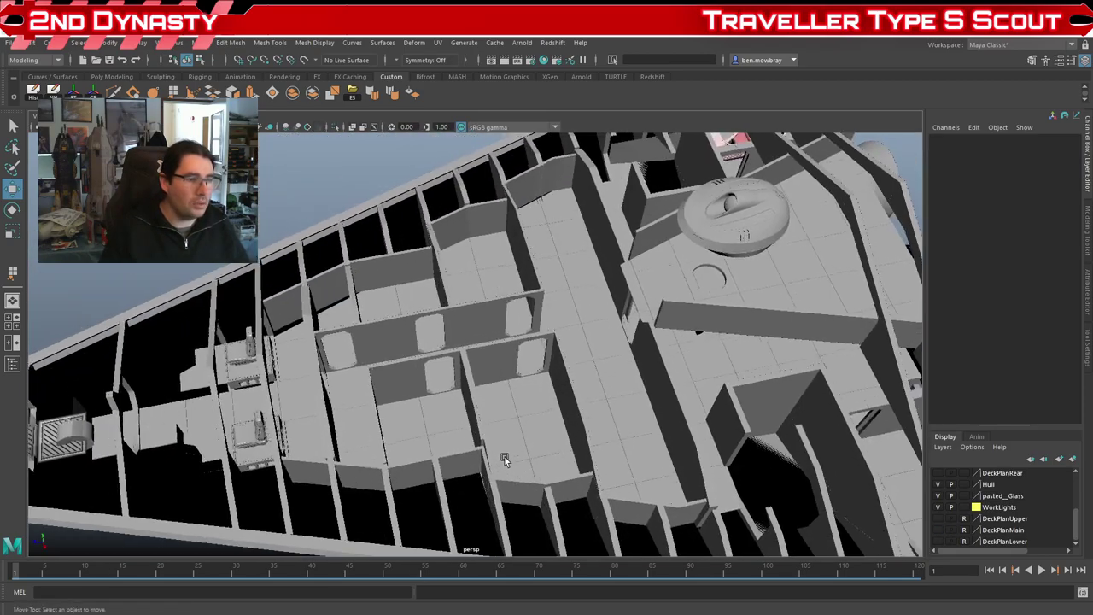
Step: Examine the main deck's rooms, central corridor and rear engine bays from above and from behind the ship
left_click_drag(423, 426, 421, 448, "alt")
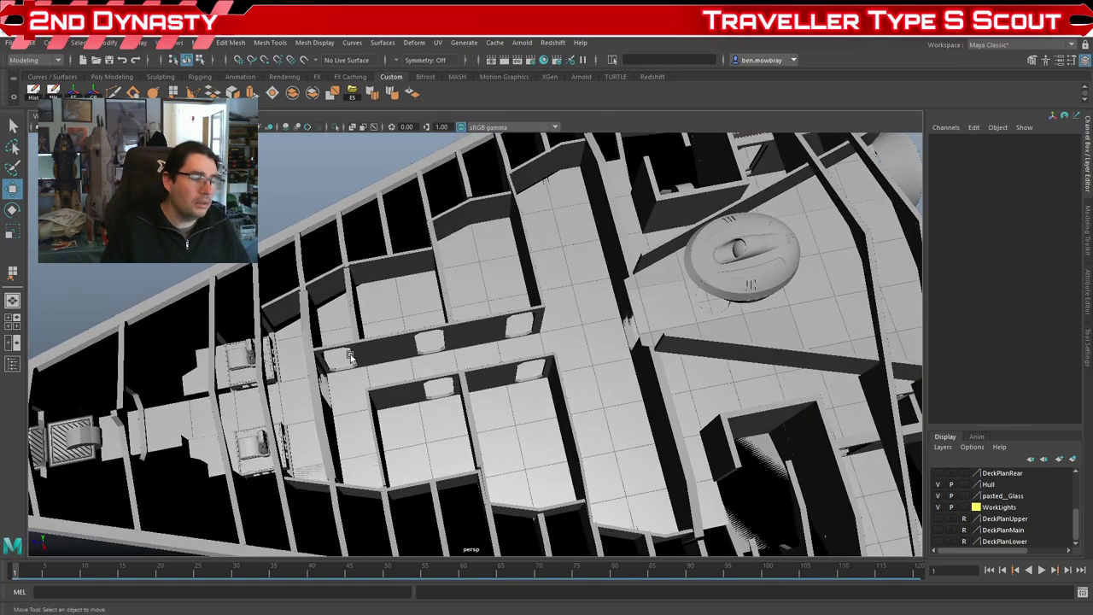
left_click_drag(586, 390, 607, 432, "alt")
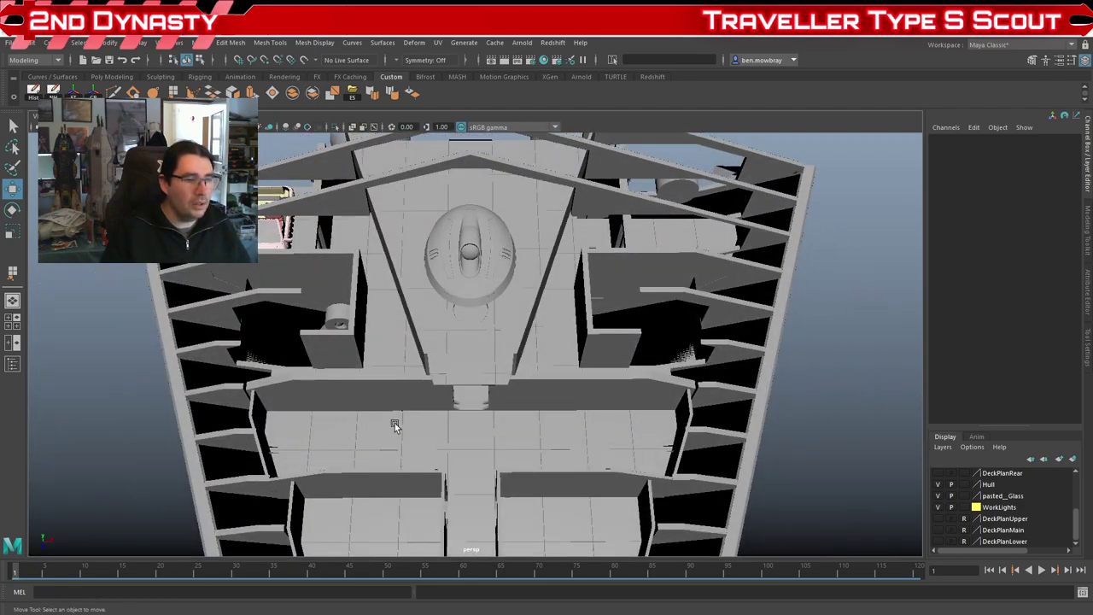
left_click_drag(528, 454, 373, 448, "alt")
middle_click_drag(493, 480, 494, 422, "alt")
scroll(482, 428, "up", 2)
left_click_drag(408, 453, 392, 386, "alt")
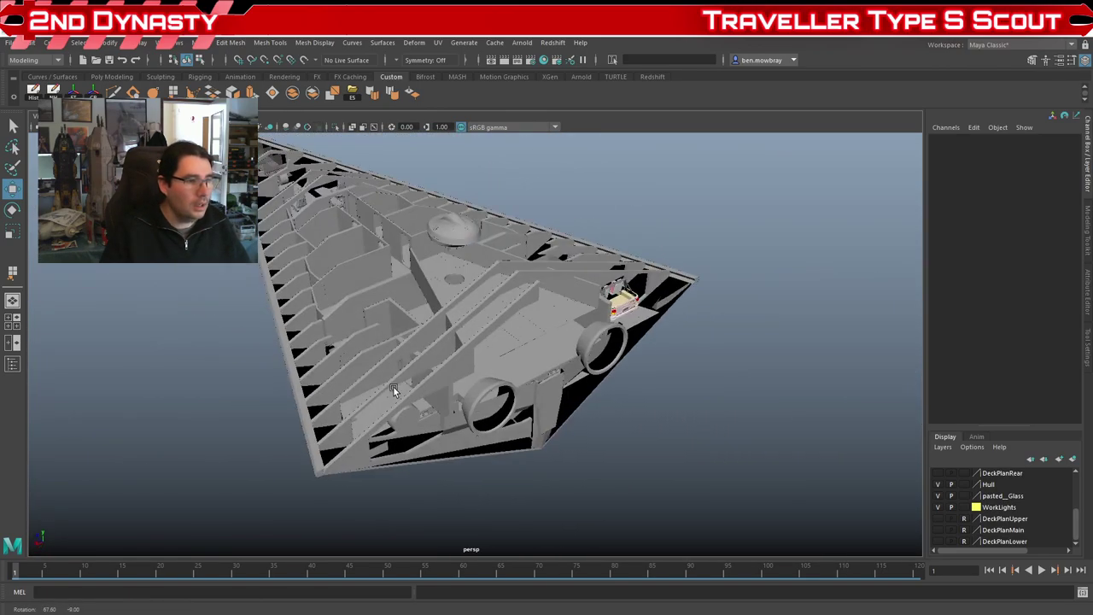
left_click_drag(339, 459, 530, 447, "alt")
mouse_move(529, 447)
right_mouse_down("alt")
mouse_move(542, 439)
mouse_move(513, 446)
right_mouse_up("alt")
mouse_move(513, 446)
left_mouse_down("alt")
mouse_move(647, 447)
mouse_move(629, 410)
mouse_move(532, 415)
mouse_move(581, 398)
mouse_move(532, 419)
mouse_move(492, 420)
mouse_move(578, 398)
mouse_move(608, 375)
mouse_move(500, 421)
mouse_move(523, 407)
mouse_move(526, 415)
mouse_move(437, 437)
mouse_move(416, 431)
mouse_move(427, 424)
mouse_move(513, 459)
left_mouse_up("alt")
Step: Select the hull rib beside the staterooms and inspect where it meets the corner of their outer walls
left_click(595, 388)
scroll(501, 419, "up", 5)
scroll(487, 418, "down", 5)
scroll(431, 419, "up", 6)
scroll(431, 419, "up", 5)
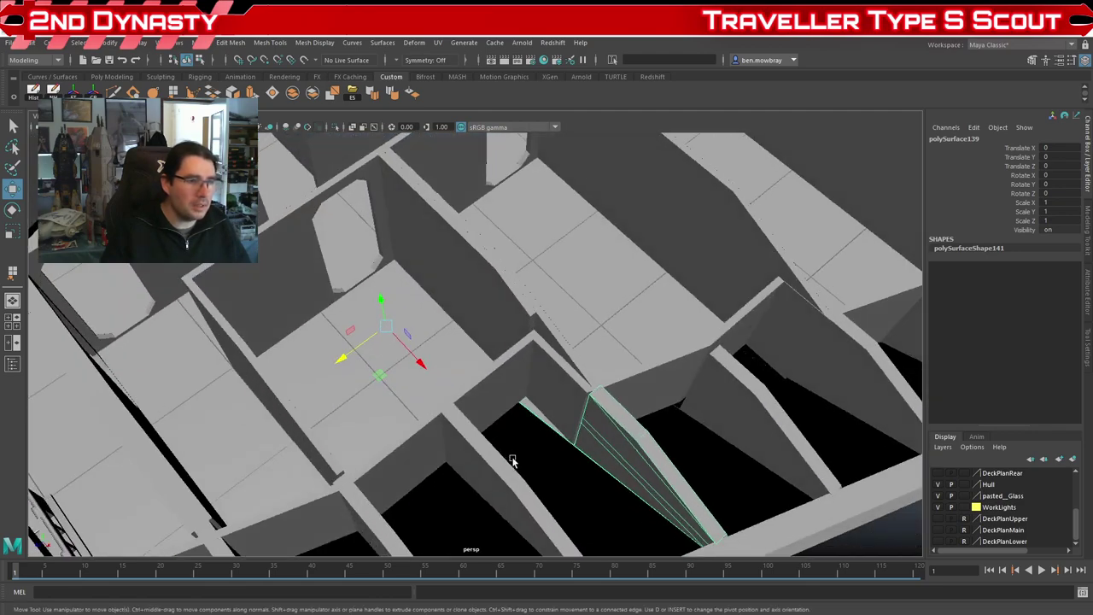
middle_click_drag(570, 446, 469, 410, "alt")
scroll(469, 410, "up", 5)
left_click_drag(469, 410, 495, 441, "alt")
scroll(494, 442, "down", 3)
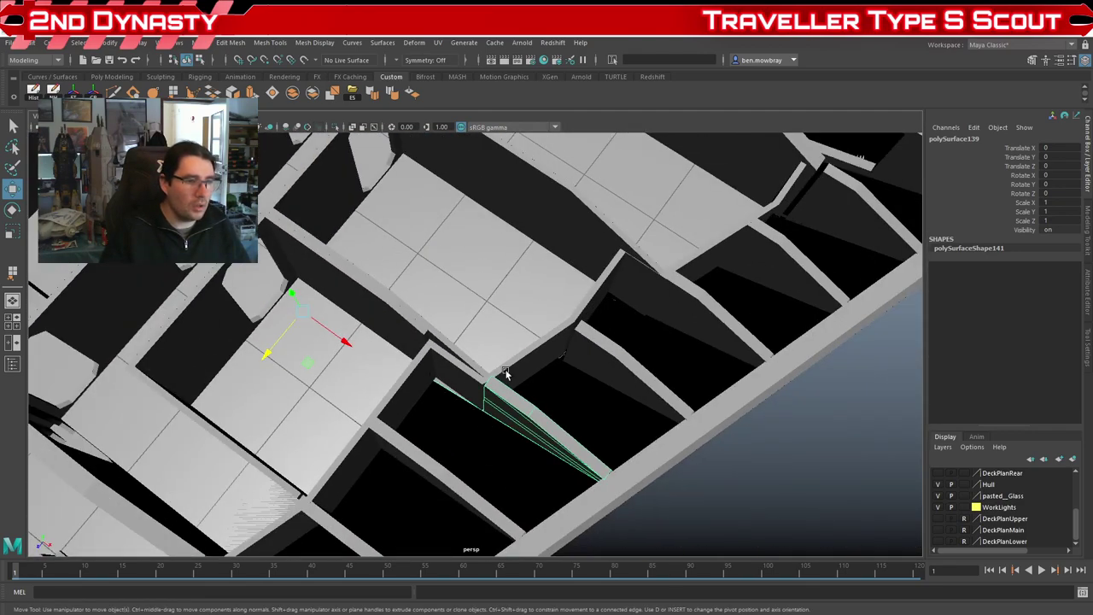
scroll(488, 369, "down", 3)
scroll(462, 360, "up", 2)
Step: Select the staterooms' zigzag outer wall and examine how it follows the hull ribs
left_click(447, 369)
scroll(447, 395, "down", 4)
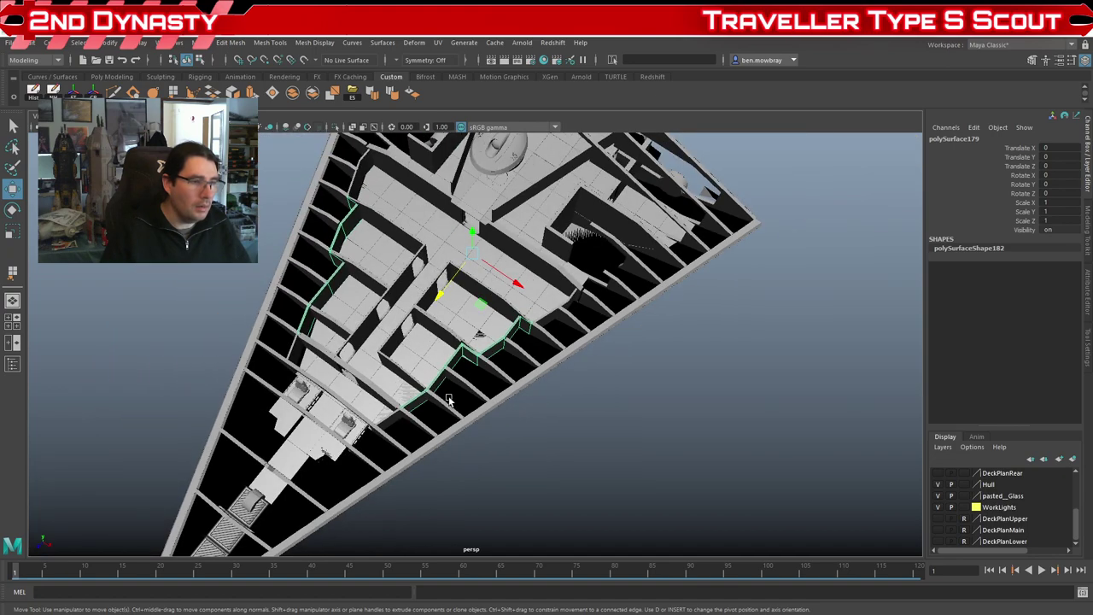
left_click_drag(447, 396, 432, 363, "alt")
middle_click_drag(432, 363, 473, 414, "alt")
scroll(472, 414, "up", 5)
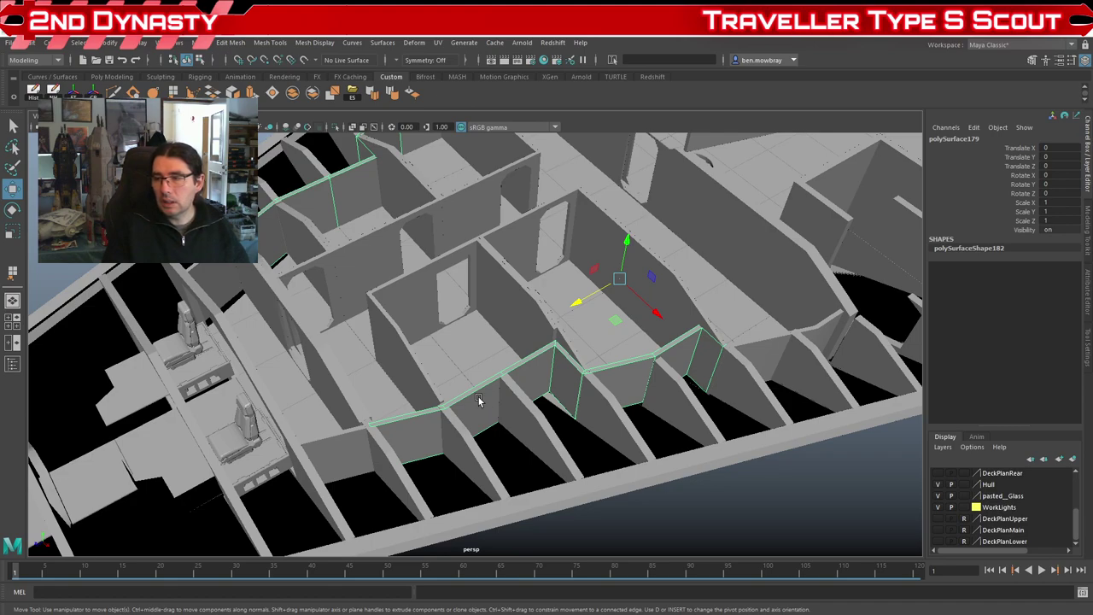
left_click_drag(435, 405, 462, 320, "alt")
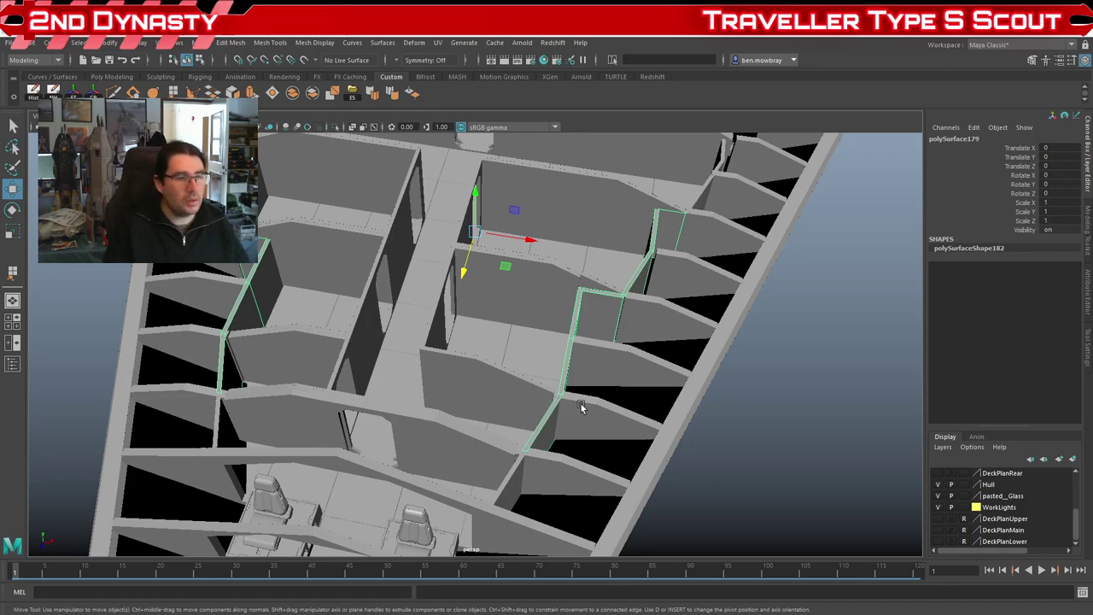
left_click_drag(582, 404, 538, 374, "alt")
Step: Select the inner wall of the stateroom nearest the cockpit and inspect its doorway and floor area
left_click(405, 373)
scroll(407, 374, "up", 5)
scroll(522, 382, "up", 8)
left_click_drag(489, 419, 420, 433, "alt")
scroll(440, 397, "down", 6)
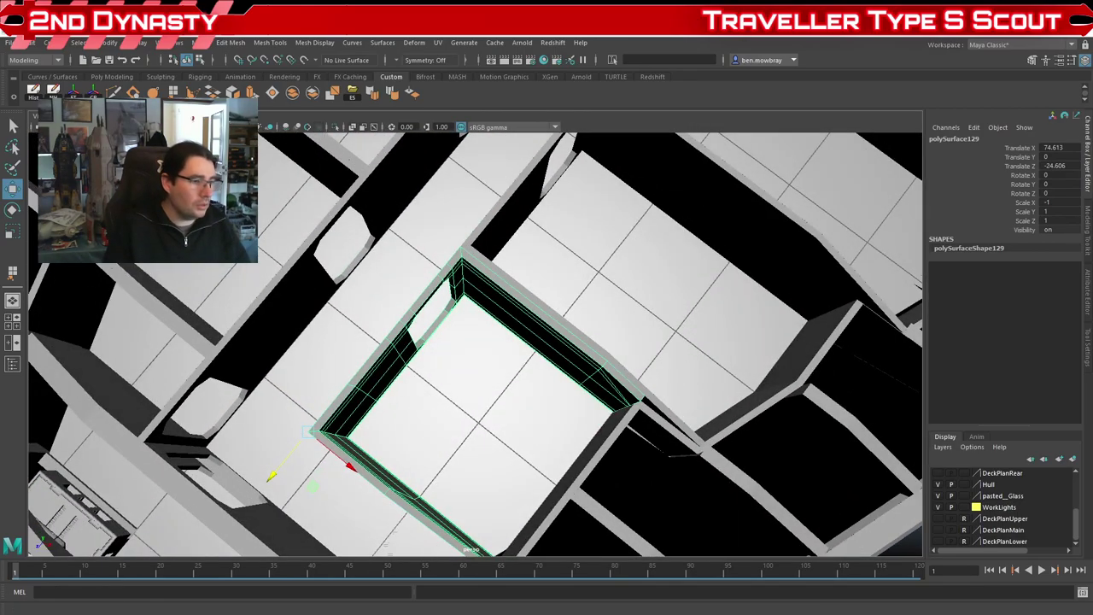
Step: Switch to the Reference folder in File Explorer and preview the computer room, galley, double state room, bunks and single state room illustrations
key("alt+Tab")
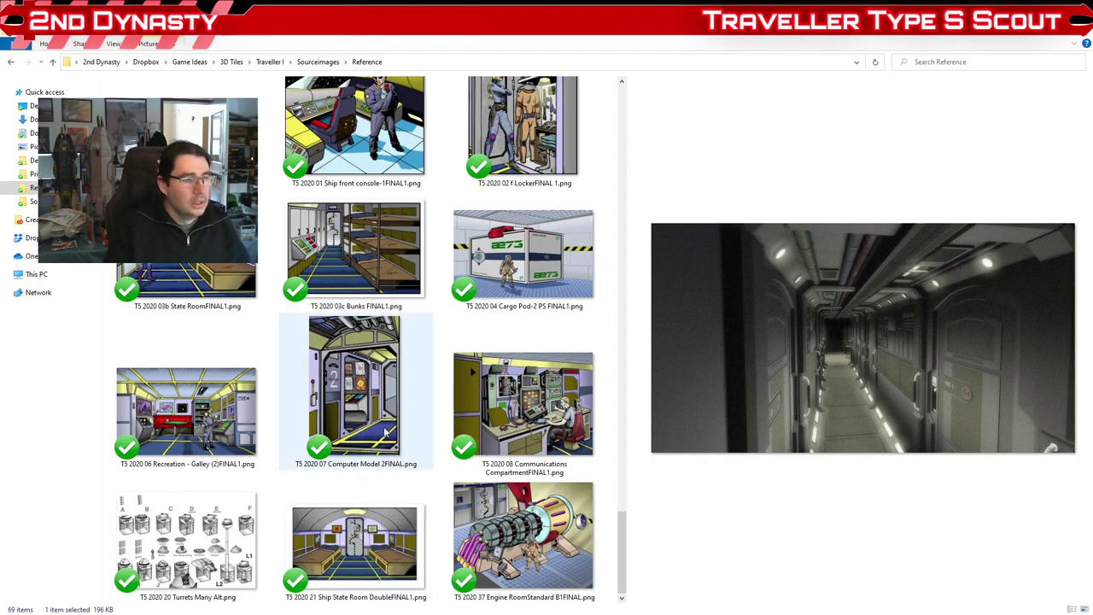
left_click(388, 444)
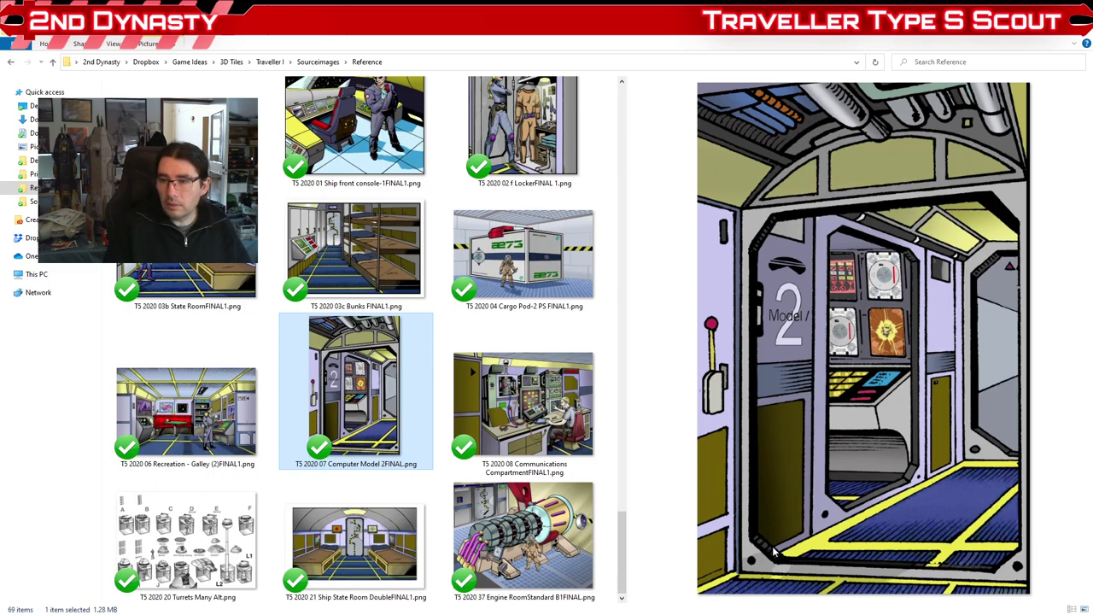
left_click(174, 444)
left_click(352, 581)
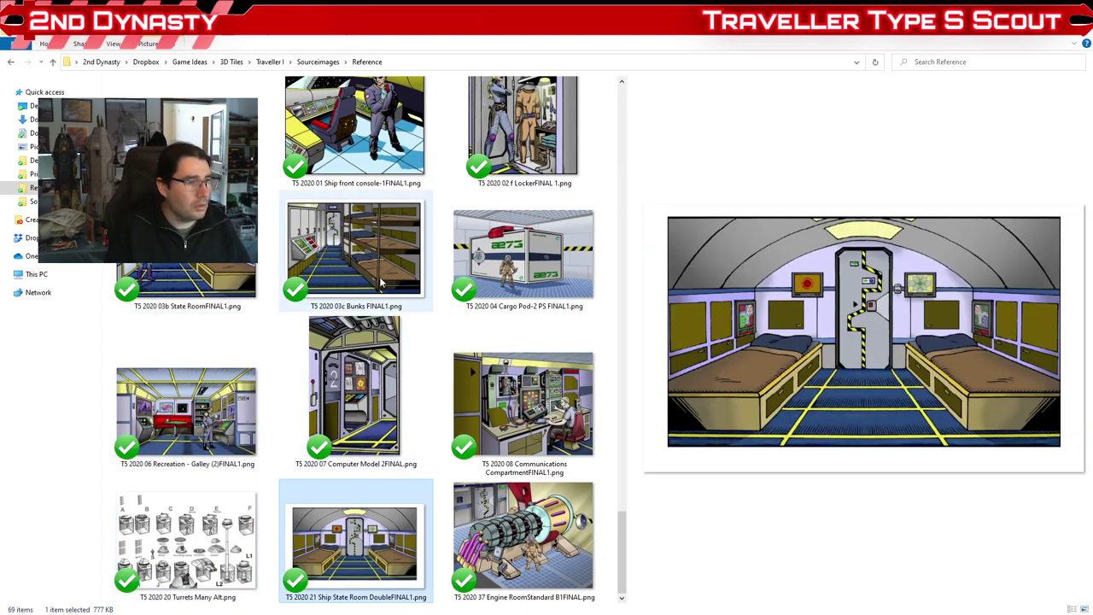
left_click(381, 282)
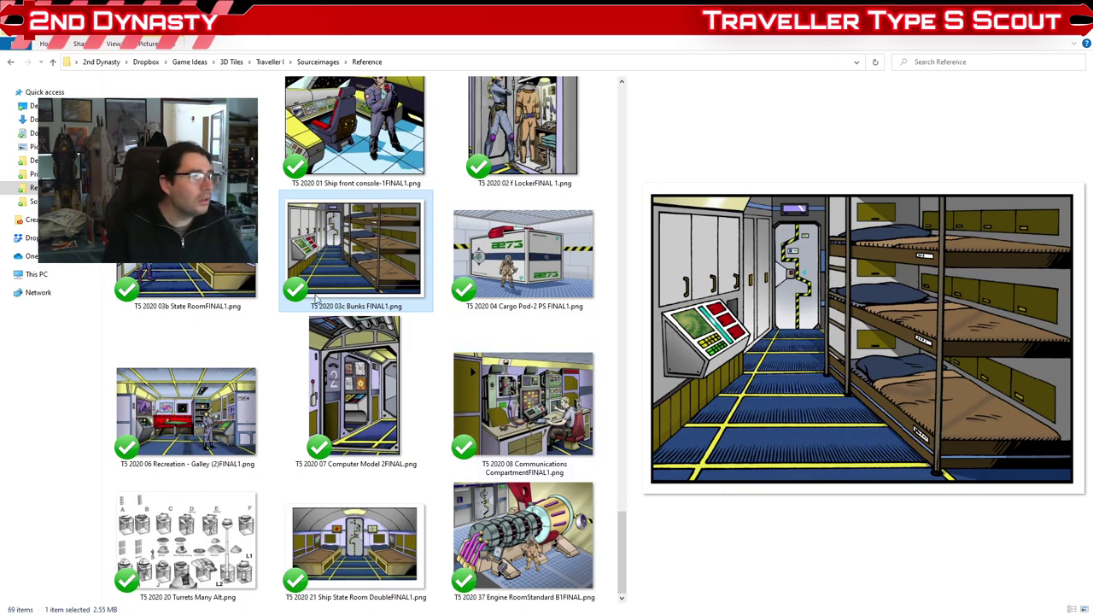
left_click(183, 282)
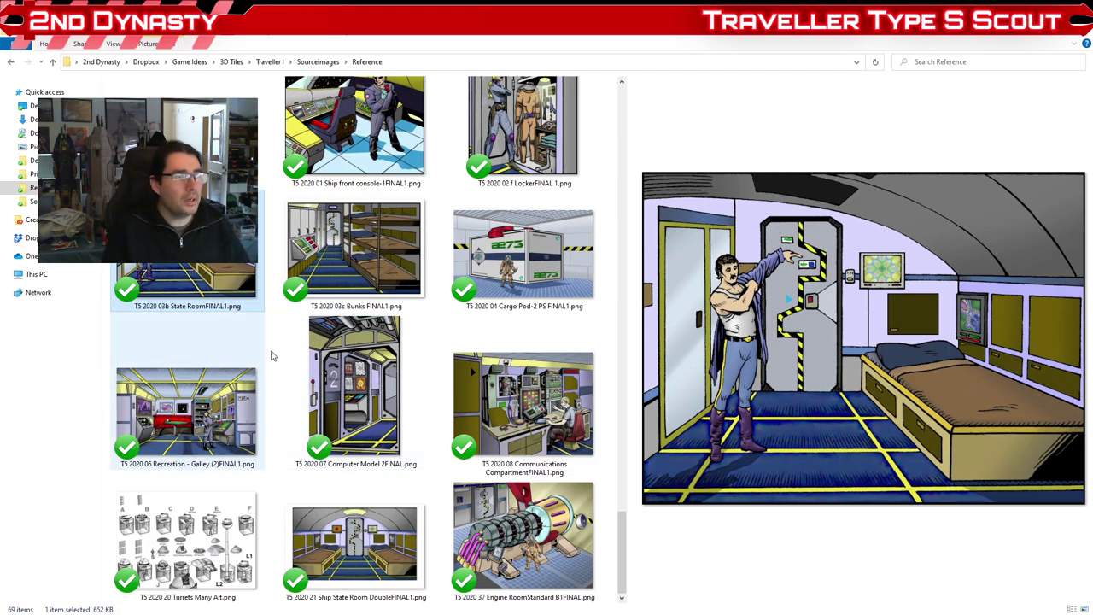
Step: Preview the ship front console illustration and the black-and-white and blue-ink drawings of cockpit and crew interiors
scroll(265, 356, "up", 3)
left_click(348, 353)
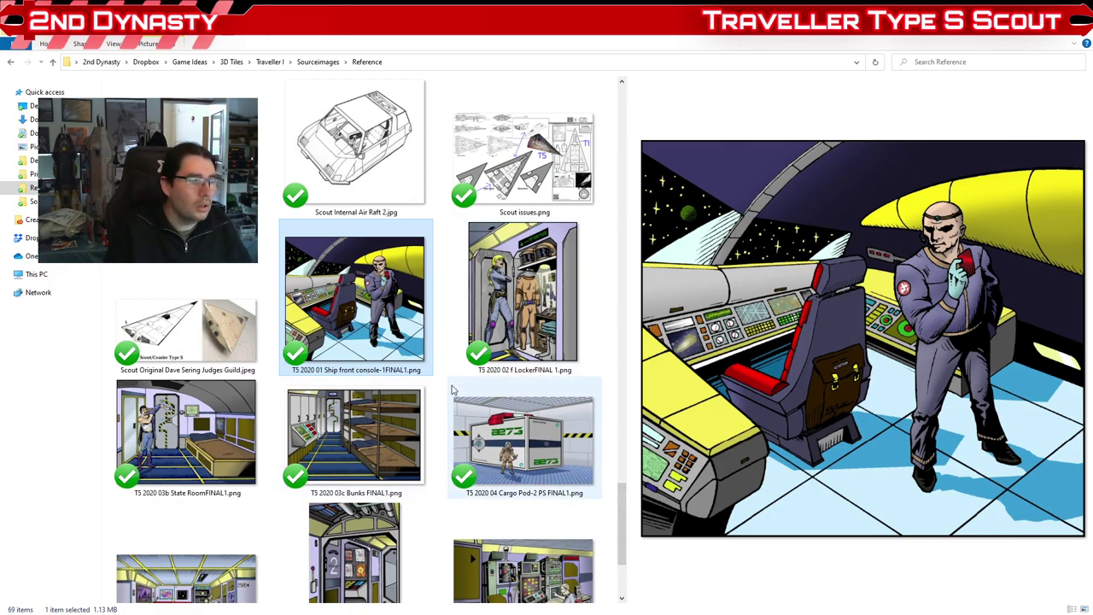
scroll(444, 398, "up", 5)
scroll(444, 399, "down", 3)
scroll(367, 393, "up", 3)
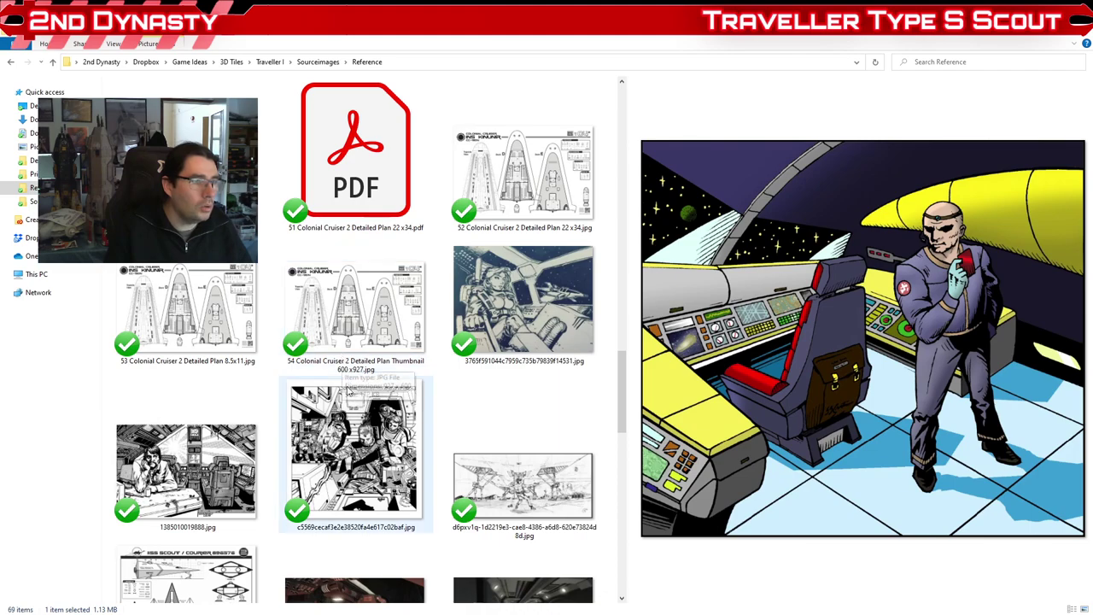
left_click(380, 388)
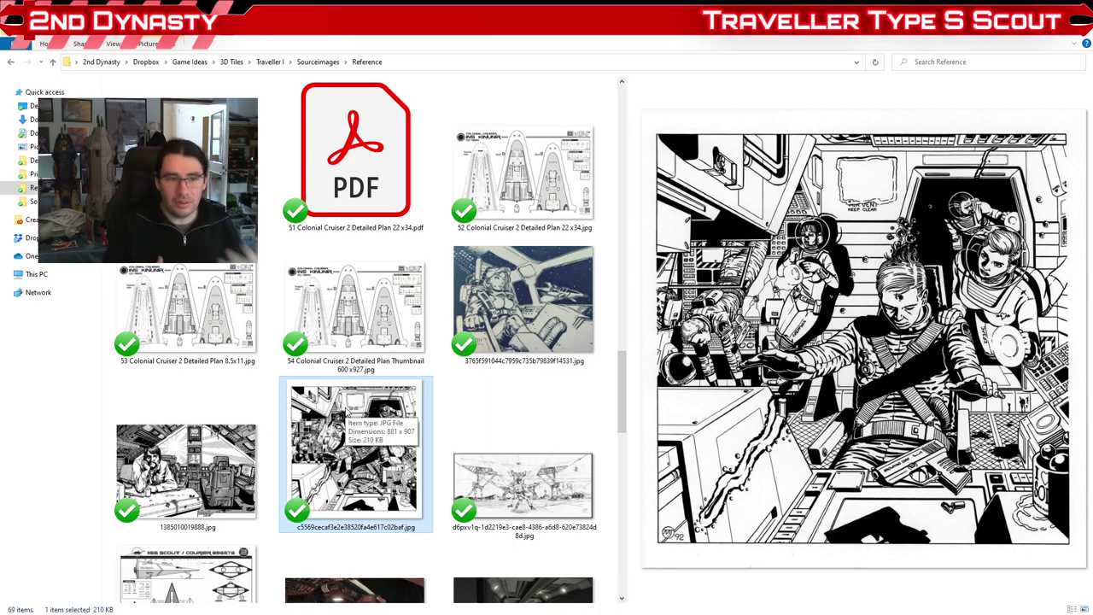
left_click(517, 296)
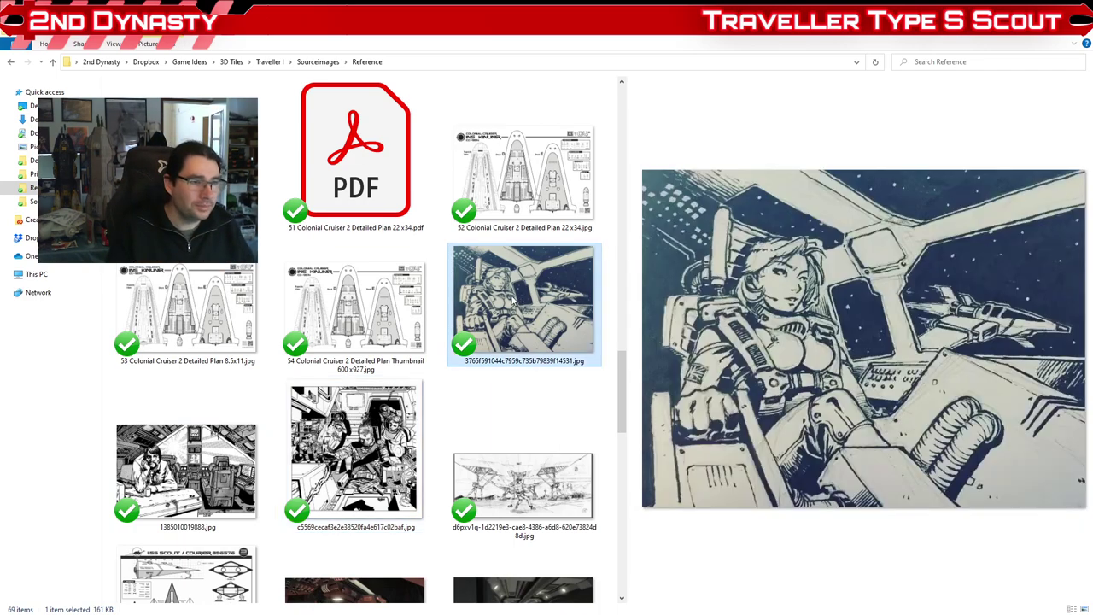
left_click(190, 501)
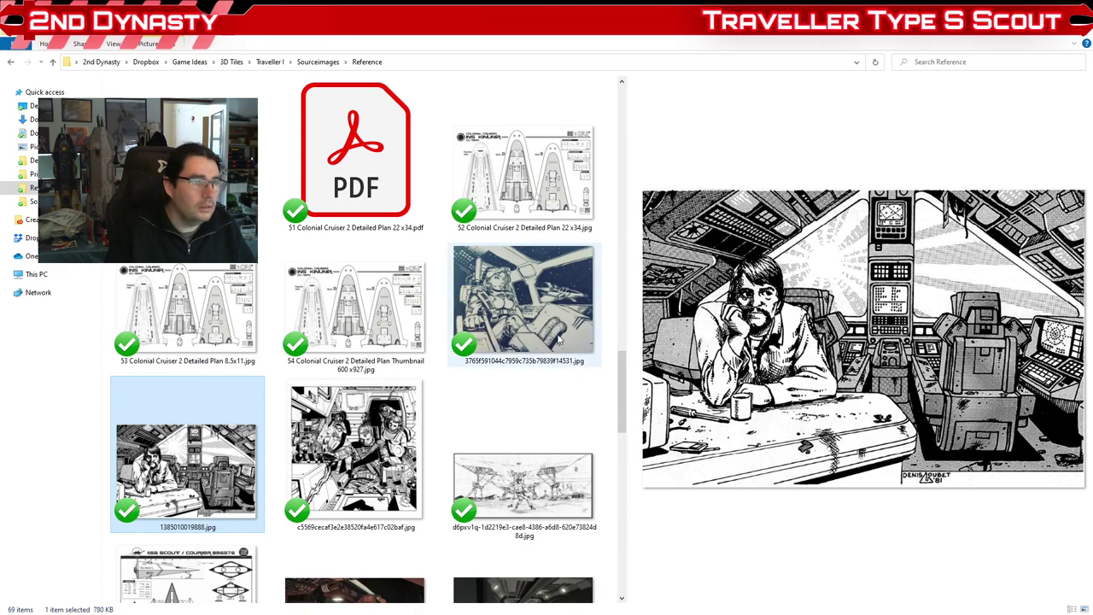
Step: Preview the Colonial Cruiser INS Kinunir plans and the detailed and blank Corvette INS Daring deck plans
left_click(361, 352)
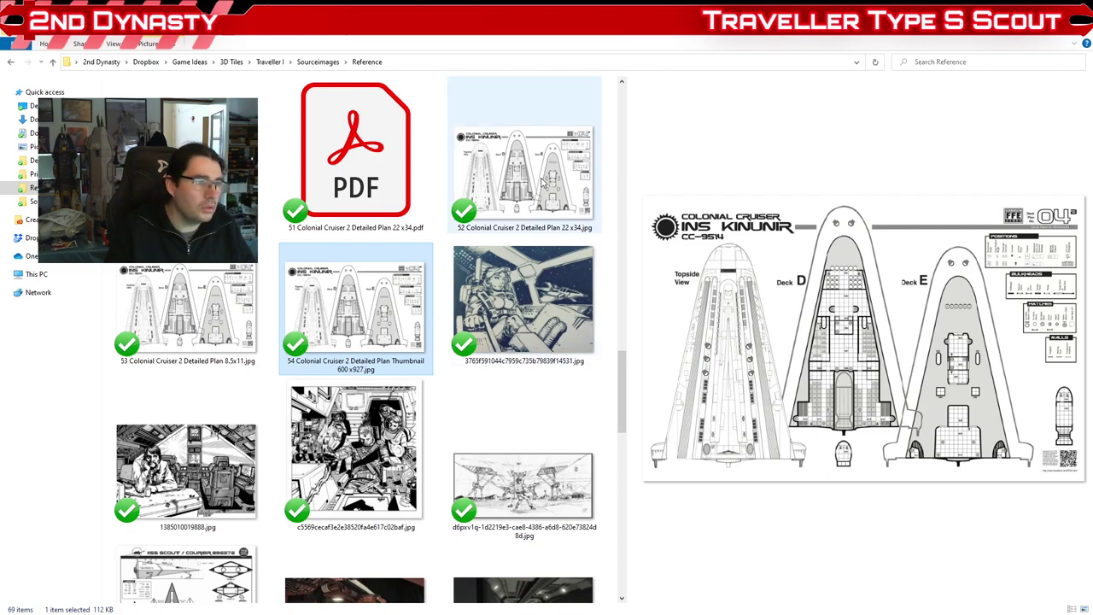
left_click(259, 286)
scroll(363, 340, "down", 5)
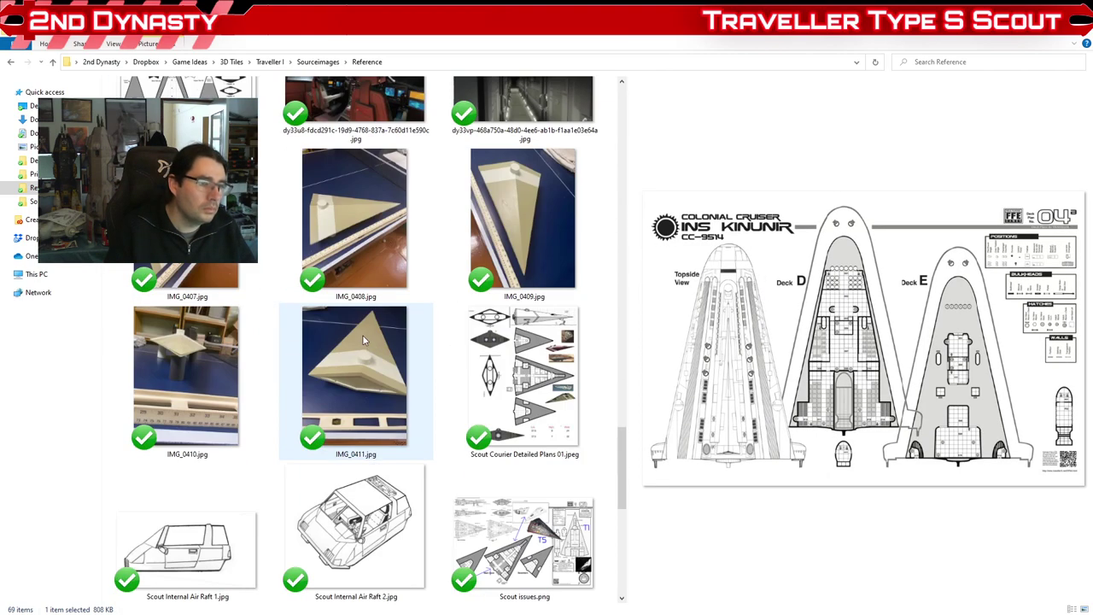
scroll(358, 333, "up", 15)
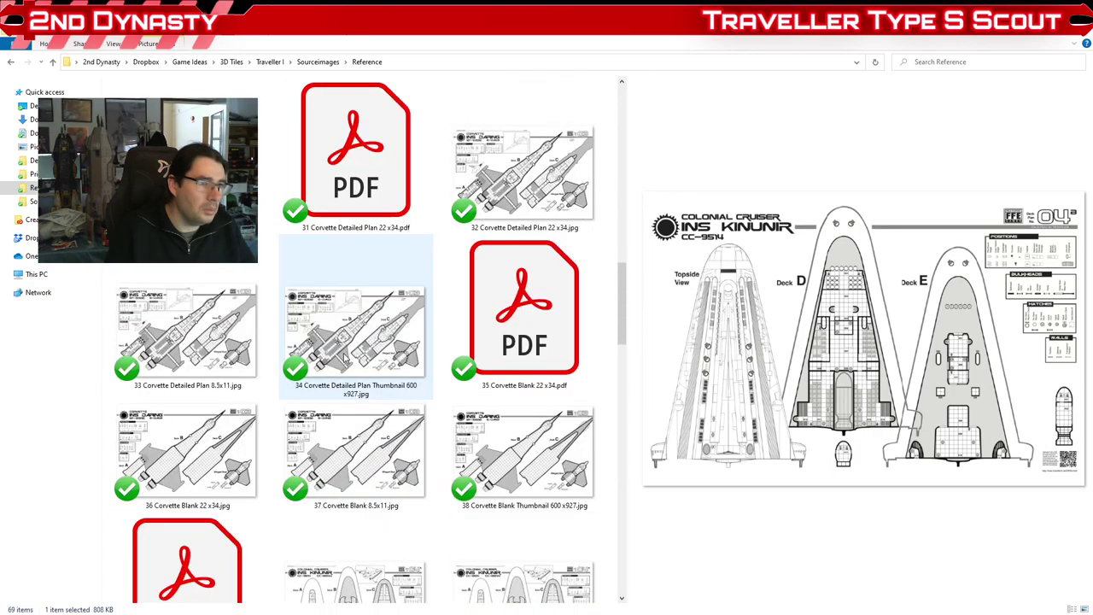
left_click(501, 232)
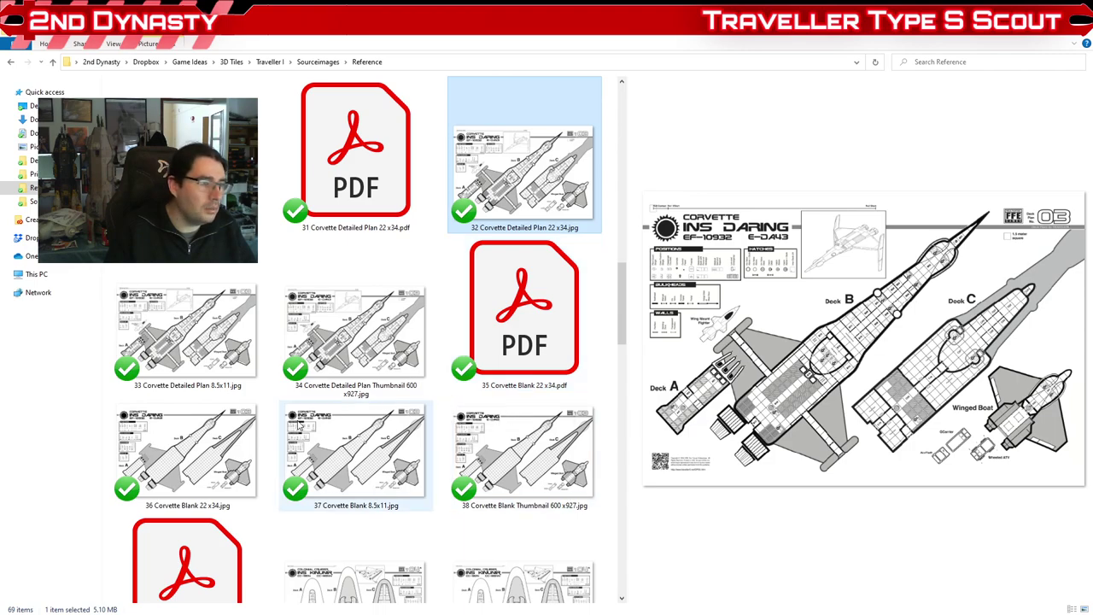
left_click(215, 442)
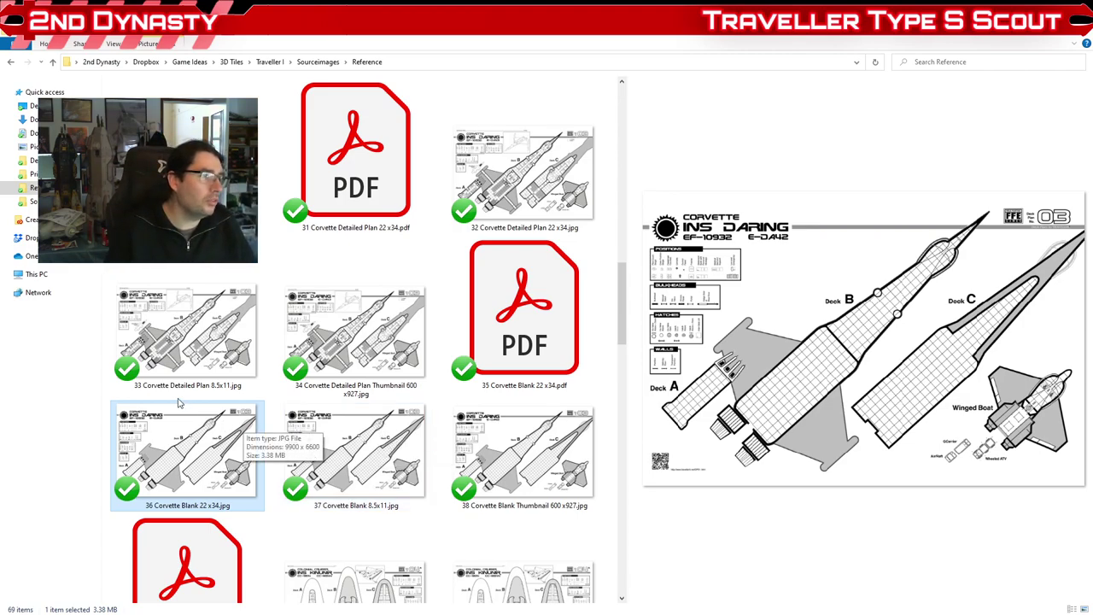
scroll(240, 430, "up", 5)
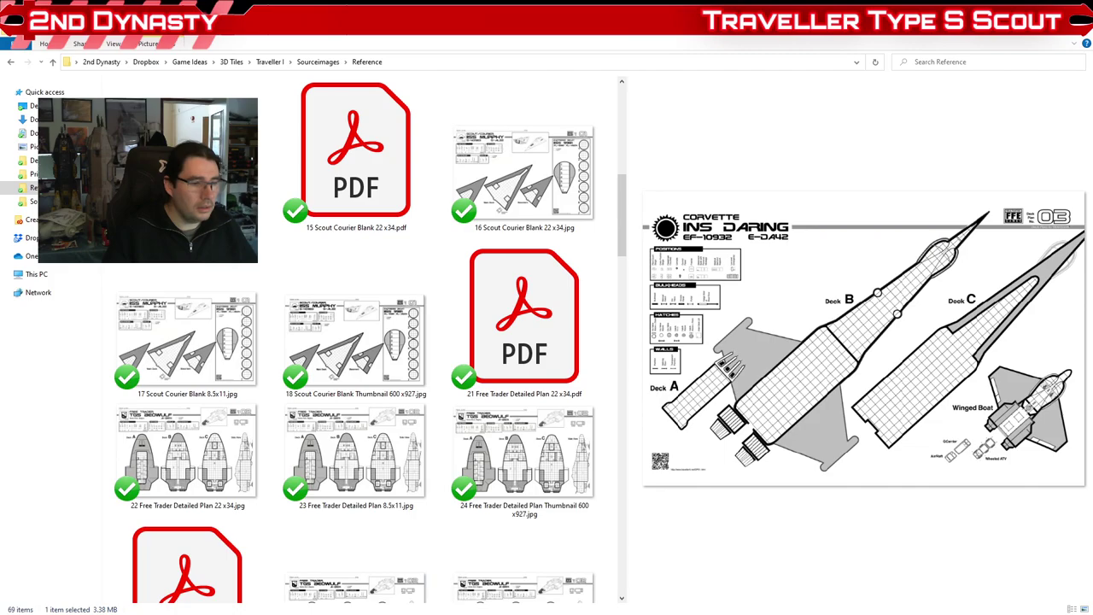
Step: Switch back to Maya, clear the selection, and examine the rear landing gear bay and the vehicle parked beside it
key("alt+Tab")
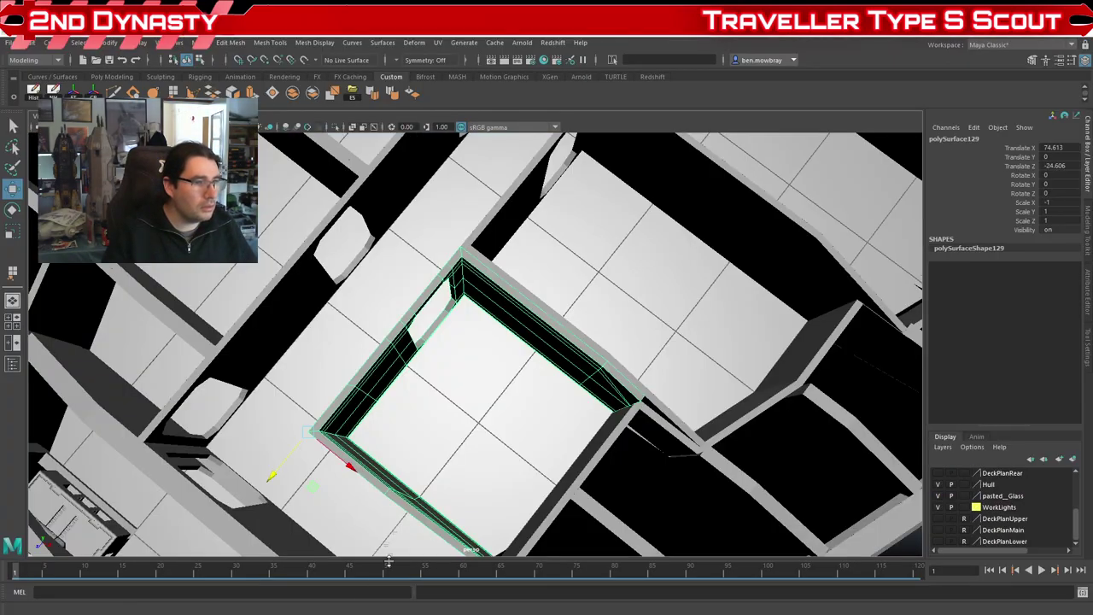
scroll(517, 363, "down", 3)
scroll(517, 363, "down", 2)
left_click(621, 485)
left_click_drag(621, 486, 525, 486, "alt")
middle_click_drag(524, 486, 444, 467, "alt")
left_click_drag(444, 469, 590, 431, "alt")
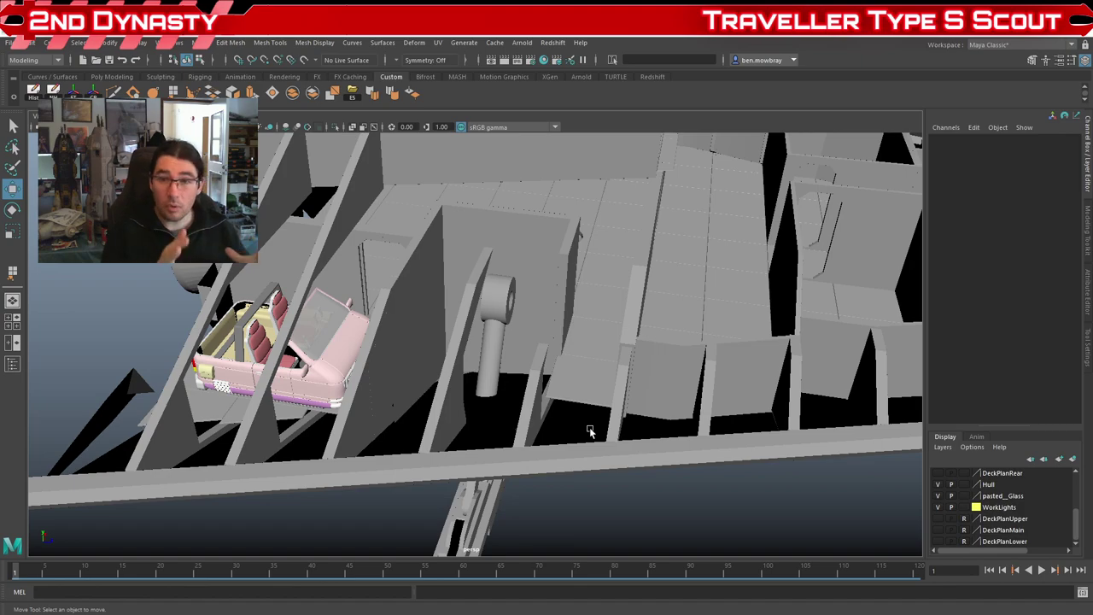
Step: Try to move a rear landing gear section downward beneath the hull, and undo the move
scroll(515, 417, "down", 4)
left_click_drag(520, 437, 459, 408, "alt")
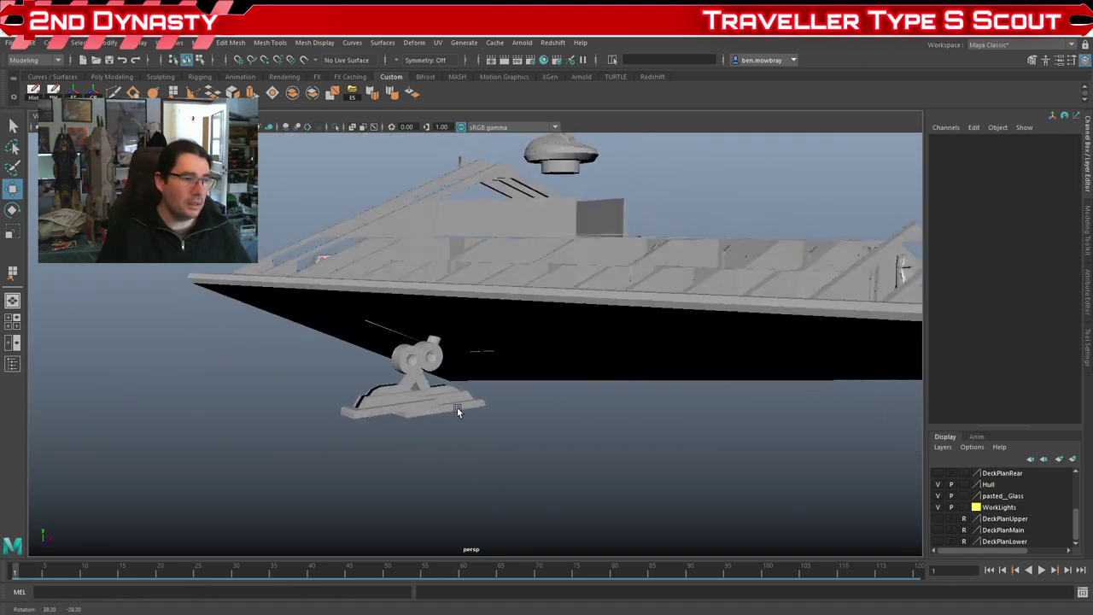
middle_click_drag(460, 408, 496, 393, "alt")
scroll(497, 393, "up", 4)
left_click(408, 393)
left_click_drag(507, 445, 464, 426, "alt")
left_click(428, 332)
left_click_drag(427, 333, 430, 373)
scroll(422, 391, "down", 3)
key("ctrl+z")
scroll(447, 385, "up", 2)
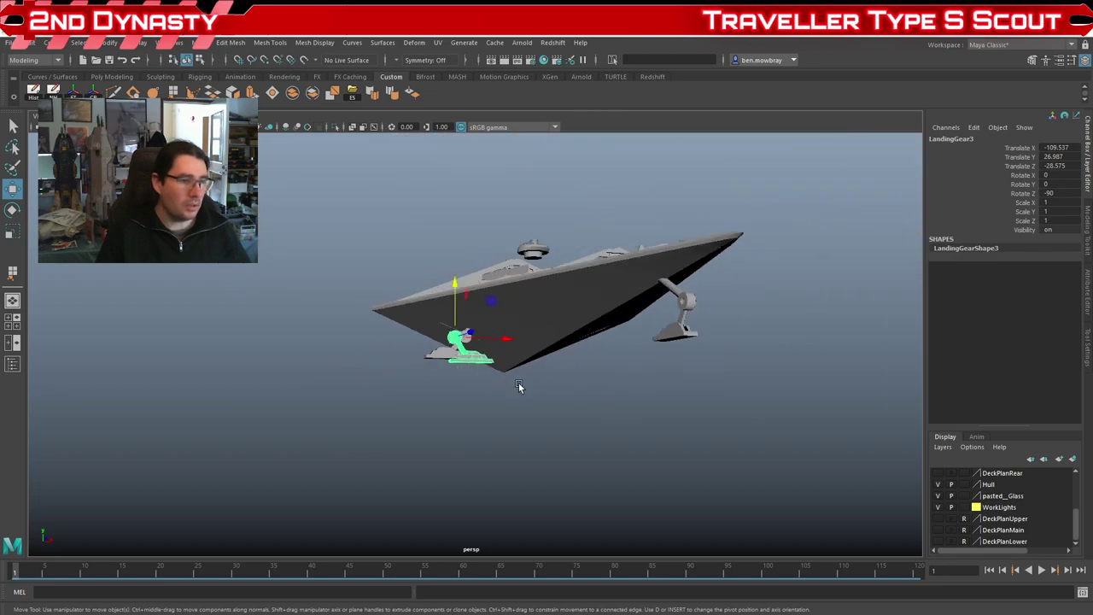
Step: Rotate the rear landing gear's upper leg around its Y axis so the whole assembly swings up towards its bay
key("f")
left_click_drag(436, 311, 500, 339, "alt")
left_click(501, 339)
key("e")
left_click_drag(513, 333, 550, 309)
key("ctrl+z")
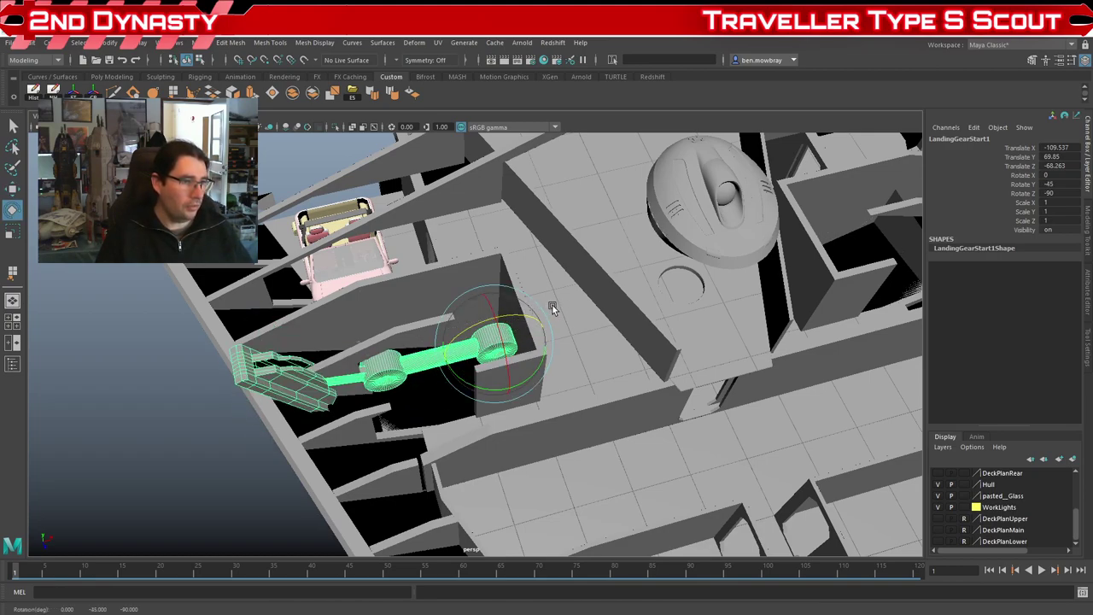
Step: Set the landing gear's lower section to 60 degrees in Rotate Y, folding it back over the upper leg
left_click(353, 388)
left_click(389, 380)
left_click_drag(405, 345, 266, 368)
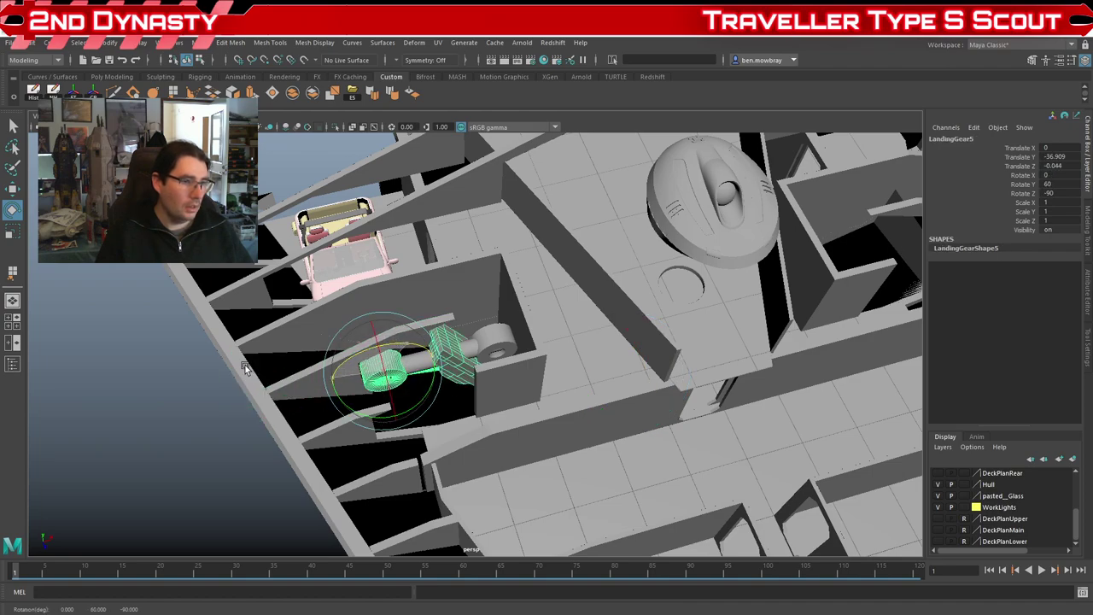
Step: Try turning the landing gear's foot tread to Rotate X -30 to check its fit in the bay, and undo the rotation
left_click(456, 362)
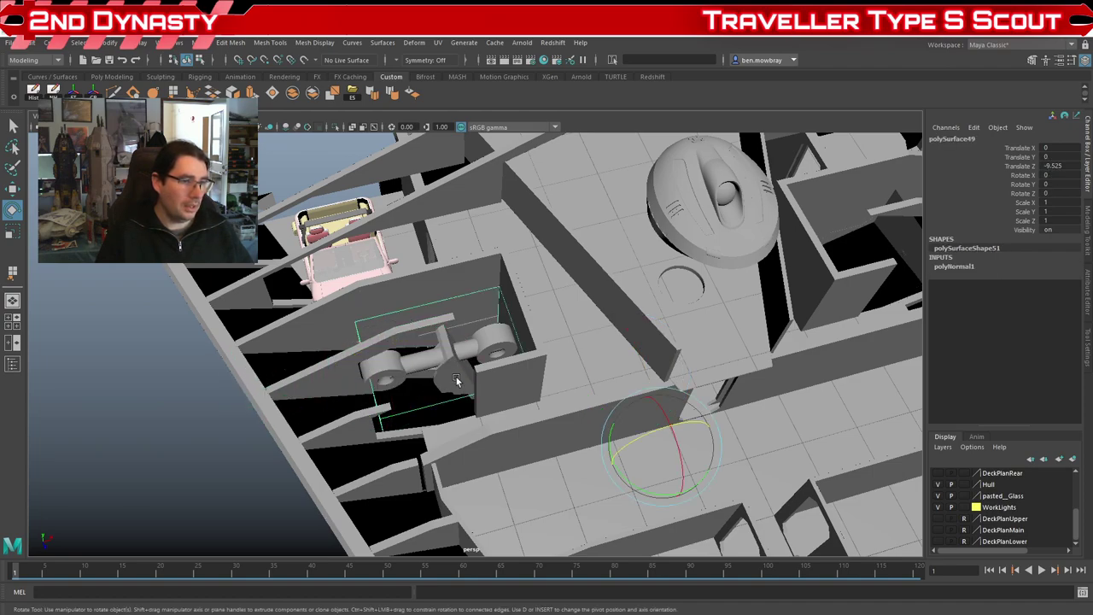
left_click(448, 351)
left_click_drag(470, 338, 499, 332)
left_click_drag(398, 417, 346, 427, "alt")
scroll(272, 366, "down", 4)
left_click_drag(411, 417, 523, 374, "alt")
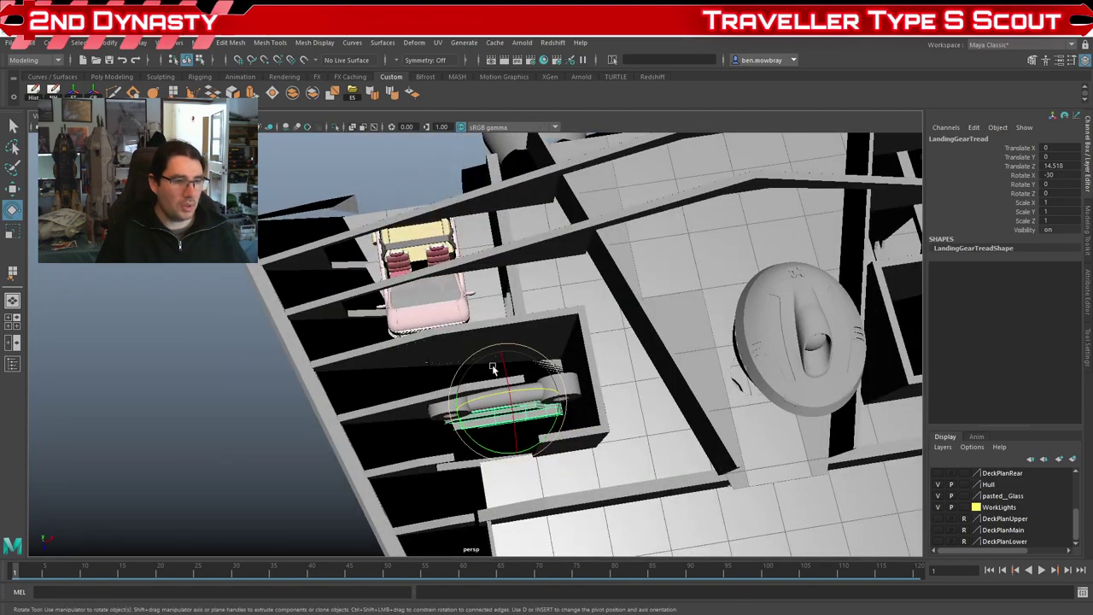
key("ctrl+z")
left_click(541, 439)
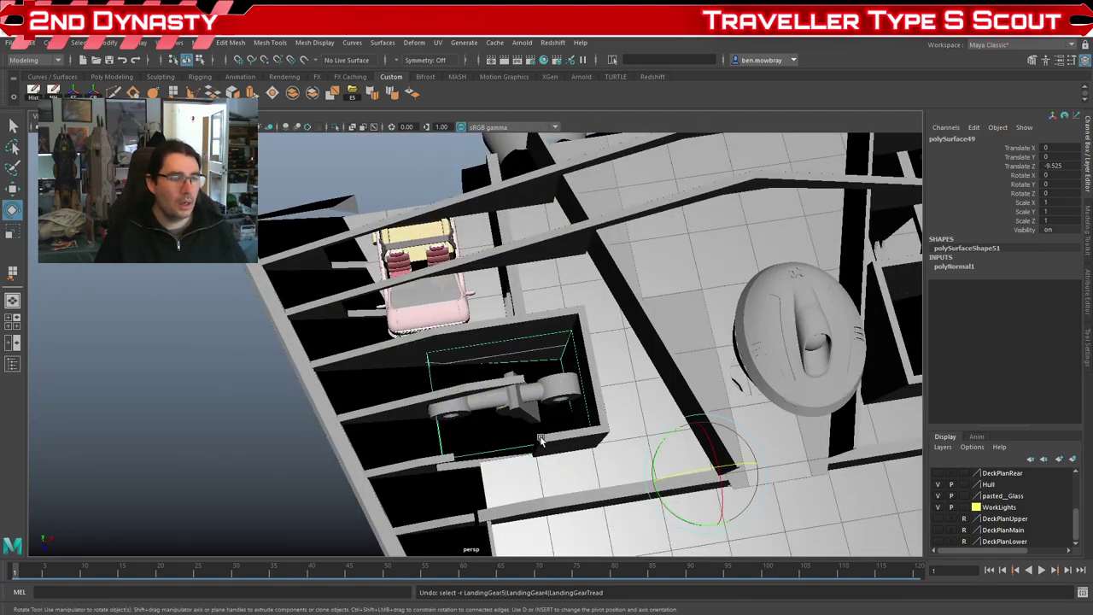
left_click_drag(536, 438, 499, 438, "alt")
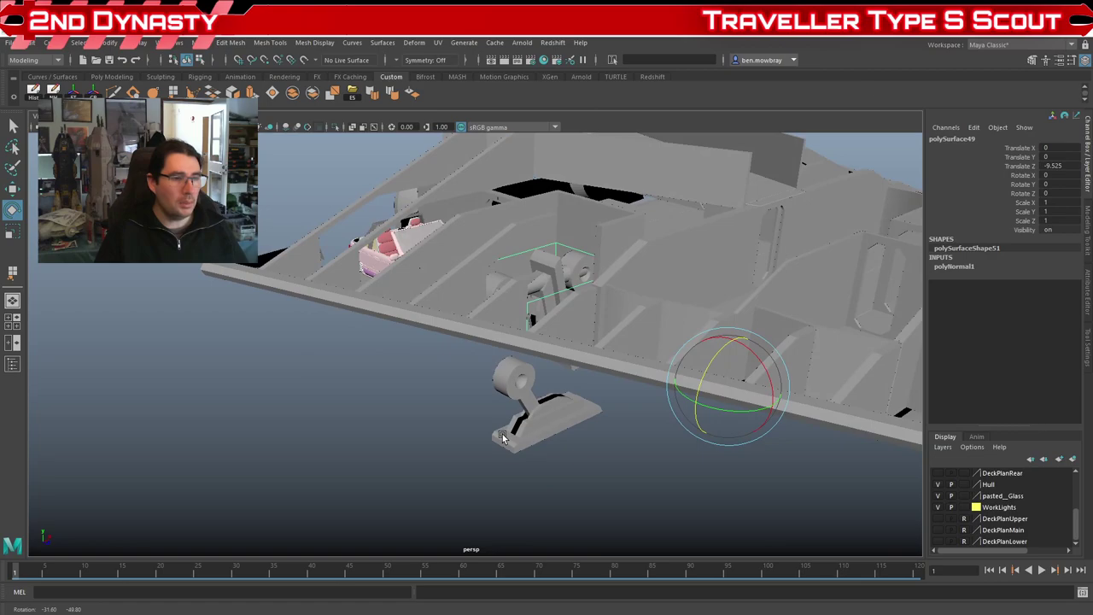
Step: Undo the landing gear's folding rotations to bring it back to its lowered pose, and clear the selection
key("ctrl+z")
key("ctrl+z")
key("ctrl+z")
key("ctrl+z")
key("ctrl+z")
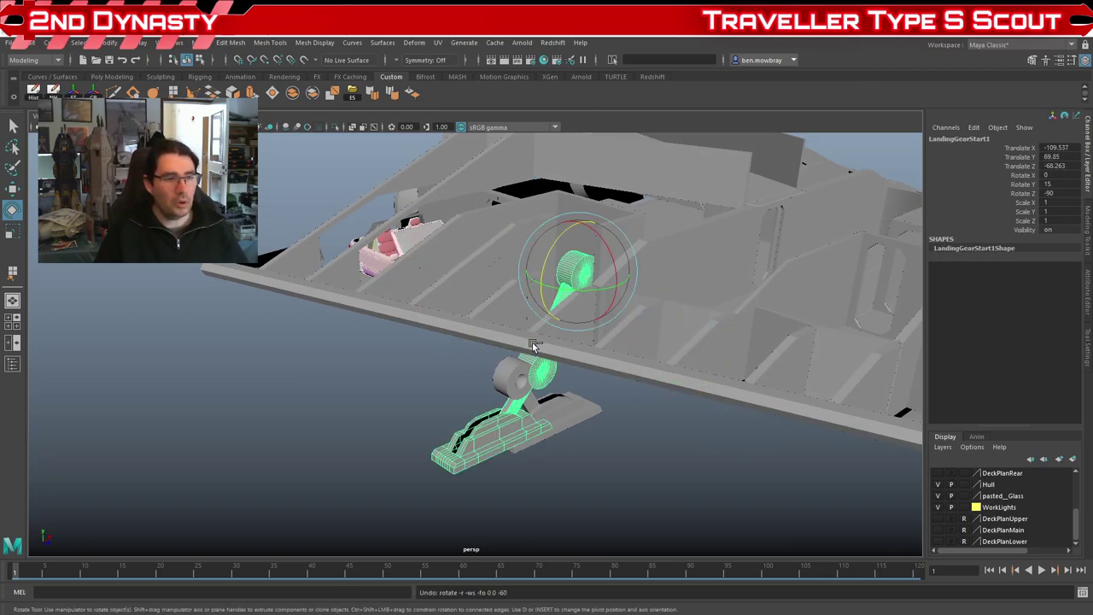
left_click(597, 461)
middle_click_drag(577, 472, 501, 441, "alt")
left_click_drag(502, 442, 498, 411, "alt")
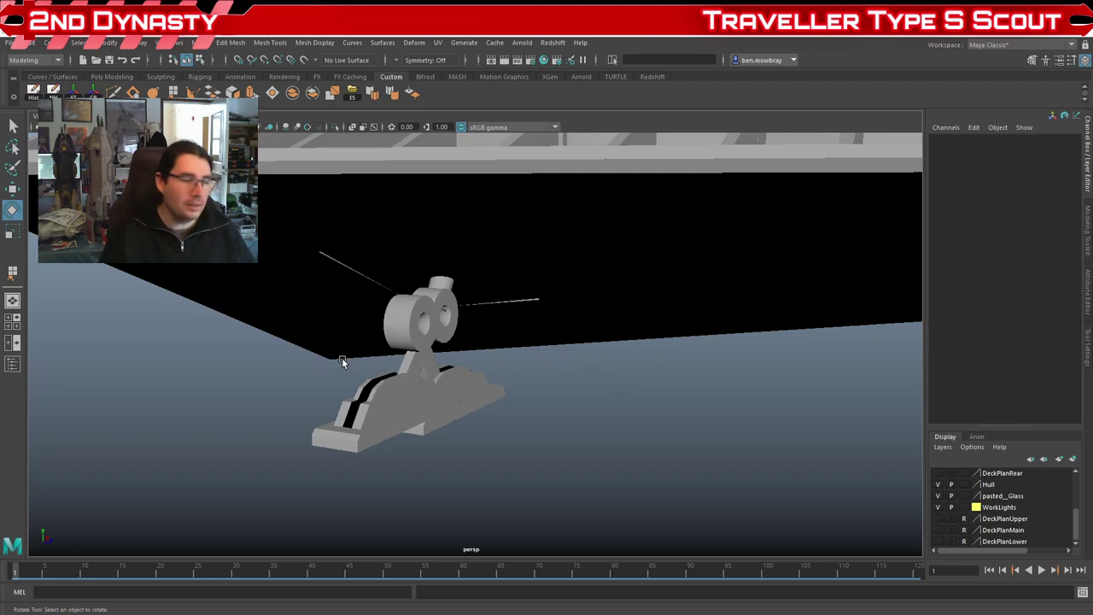
Step: Examine the ship's interior from the landing gear bay to the cabins and their partition walls along the corridor
left_click_drag(363, 355, 495, 413, "alt")
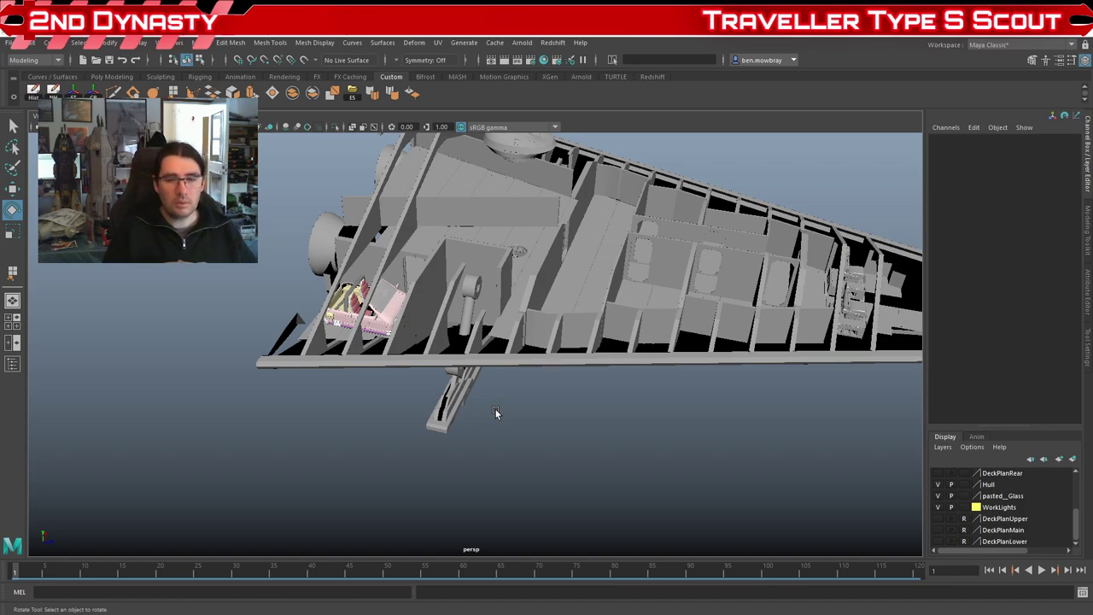
left_click_drag(495, 413, 516, 366, "alt")
scroll(456, 412, "up", 5)
middle_click_drag(516, 366, 486, 398, "alt")
scroll(487, 398, "up", 3)
left_click_drag(486, 398, 370, 393, "alt")
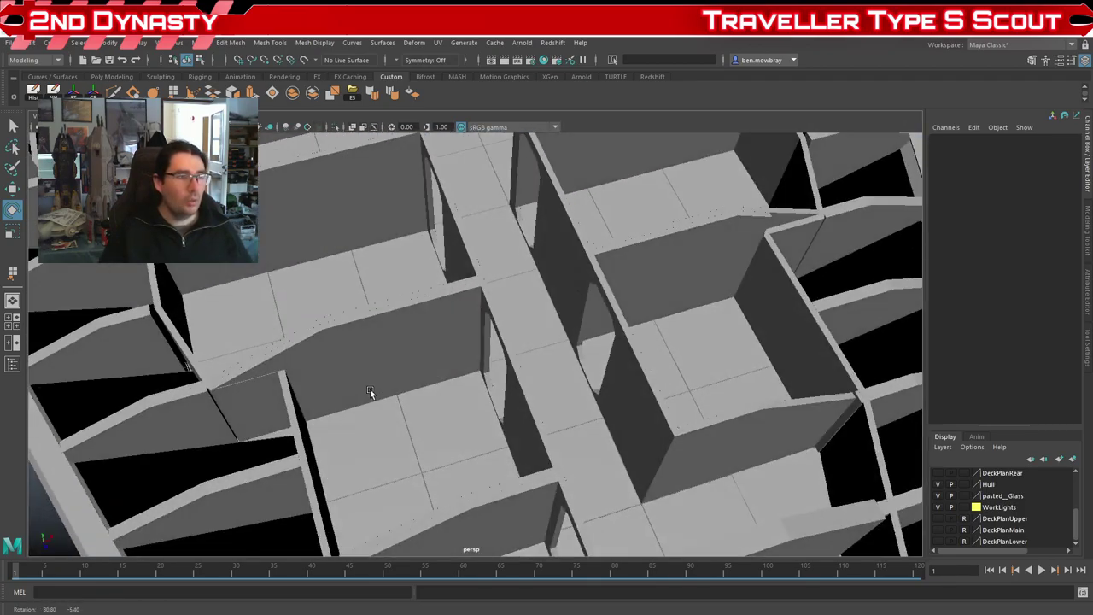
scroll(451, 366, "up", 4)
left_click(459, 361)
scroll(459, 362, "down", 5)
left_click_drag(459, 362, 571, 362, "alt")
scroll(481, 370, "up", 5)
middle_click_drag(563, 365, 494, 335, "alt")
scroll(494, 335, "up", 3)
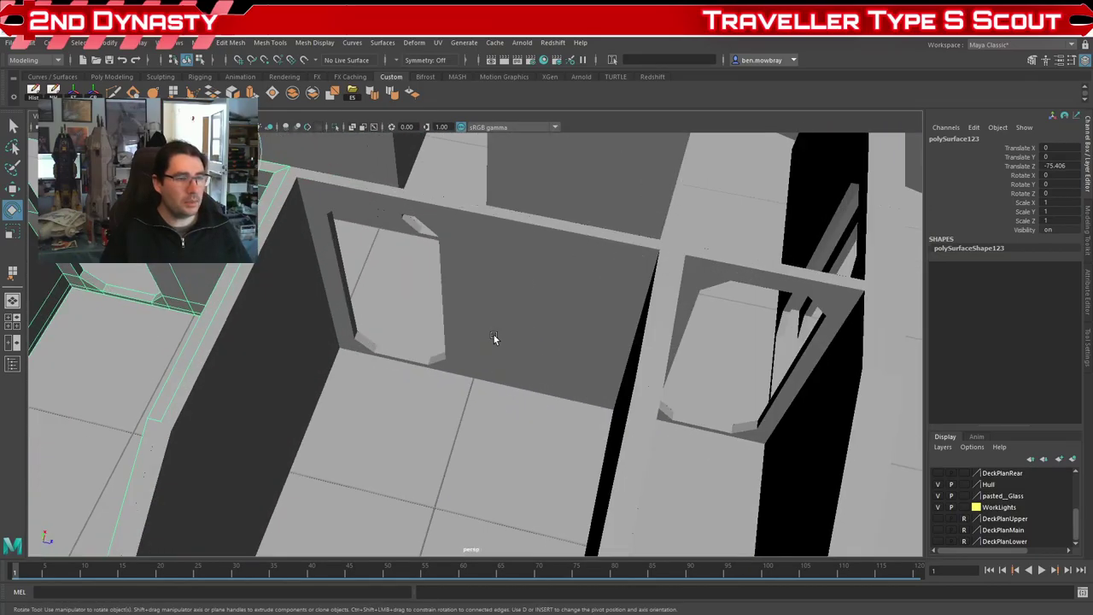
Step: Select the wall shell of the small forward cabin and examine its layout against the neighbouring rooms and corridor
left_click(496, 339)
scroll(480, 362, "down", 5)
left_click_drag(480, 362, 399, 336, "alt")
scroll(418, 347, "up", 5)
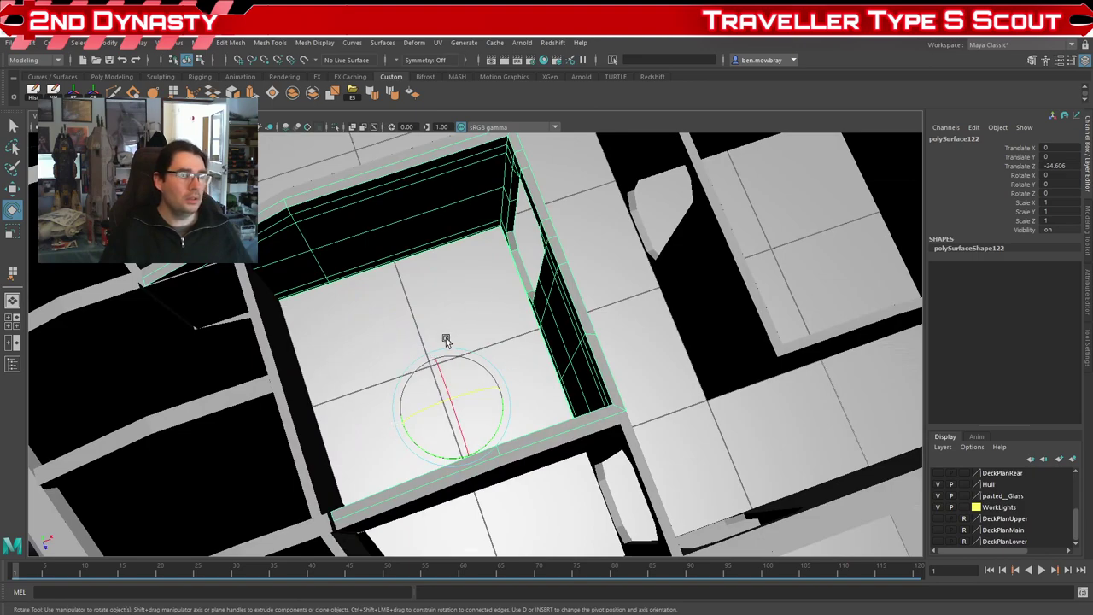
scroll(446, 337, "down", 5)
left_click_drag(494, 420, 520, 419, "alt")
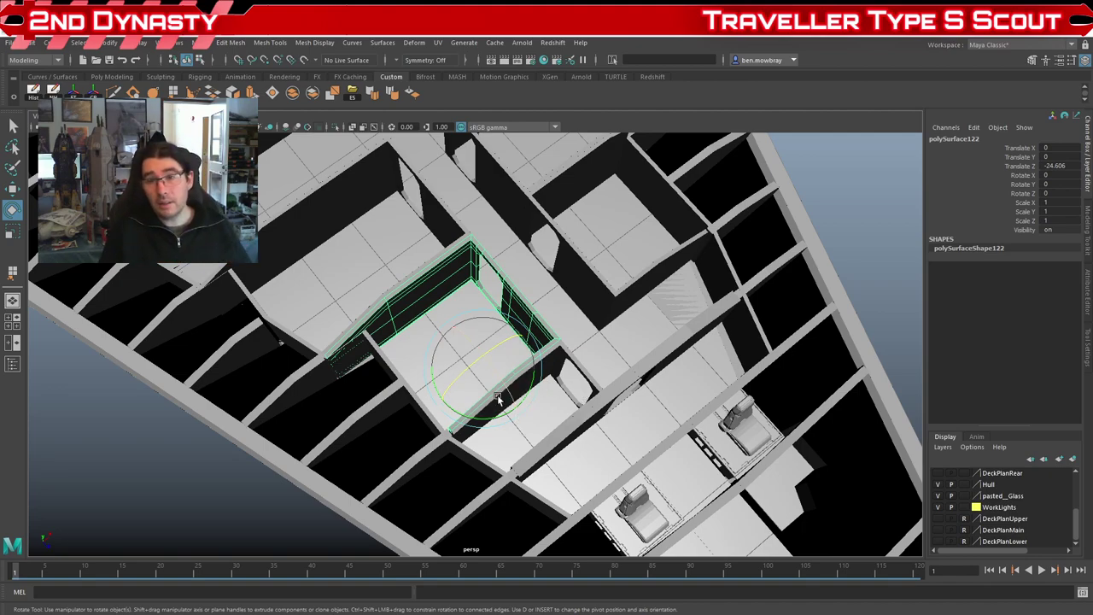
scroll(278, 378, "down", 3)
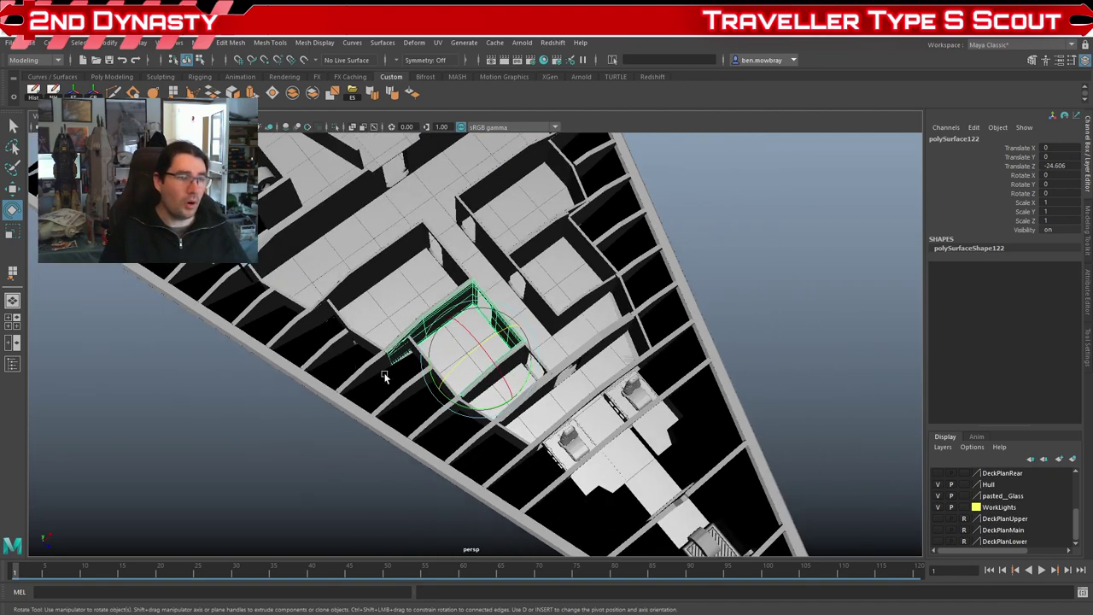
left_click_drag(385, 371, 353, 385, "alt")
scroll(354, 386, "up", 5)
middle_click_drag(496, 274, 460, 336, "alt")
scroll(461, 337, "up", 1)
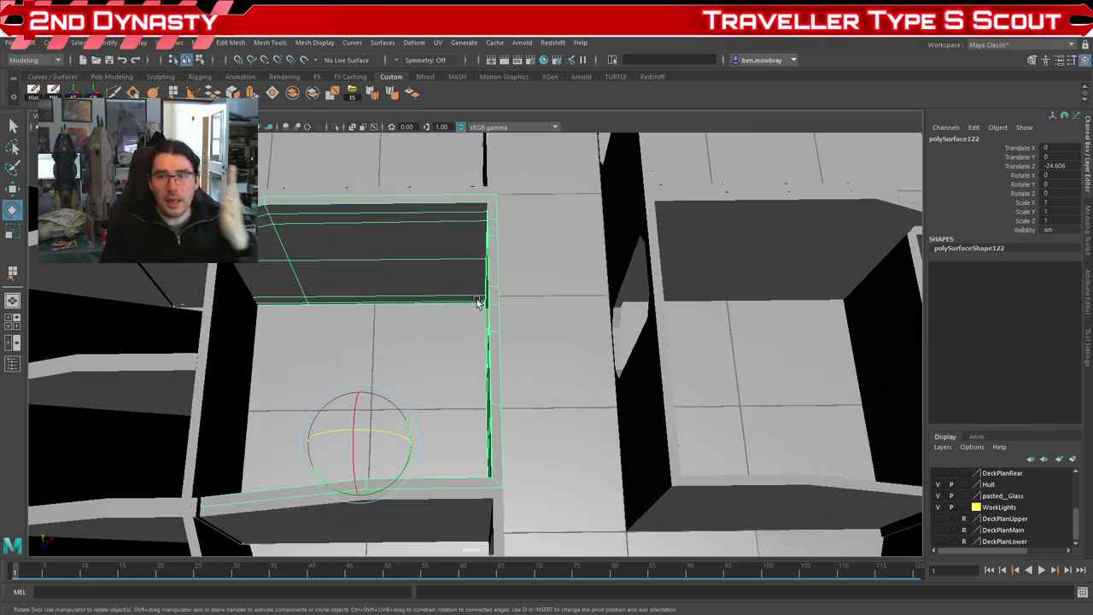
Step: Examine the doorways and wall thickness along the corridor side of the selected cabin and adjoining walls
right_click_drag(480, 271, 385, 307, "alt")
left_click_drag(478, 324, 367, 354, "alt")
right_click_drag(402, 353, 560, 331, "alt")
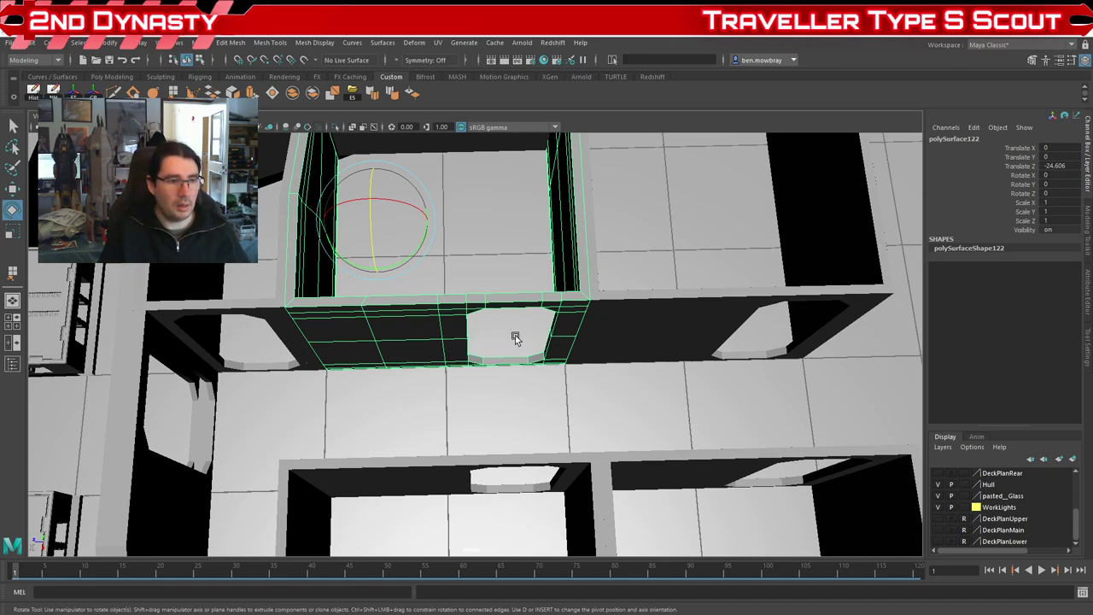
middle_click_drag(585, 352, 483, 368, "alt")
left_click_drag(484, 368, 452, 350, "alt")
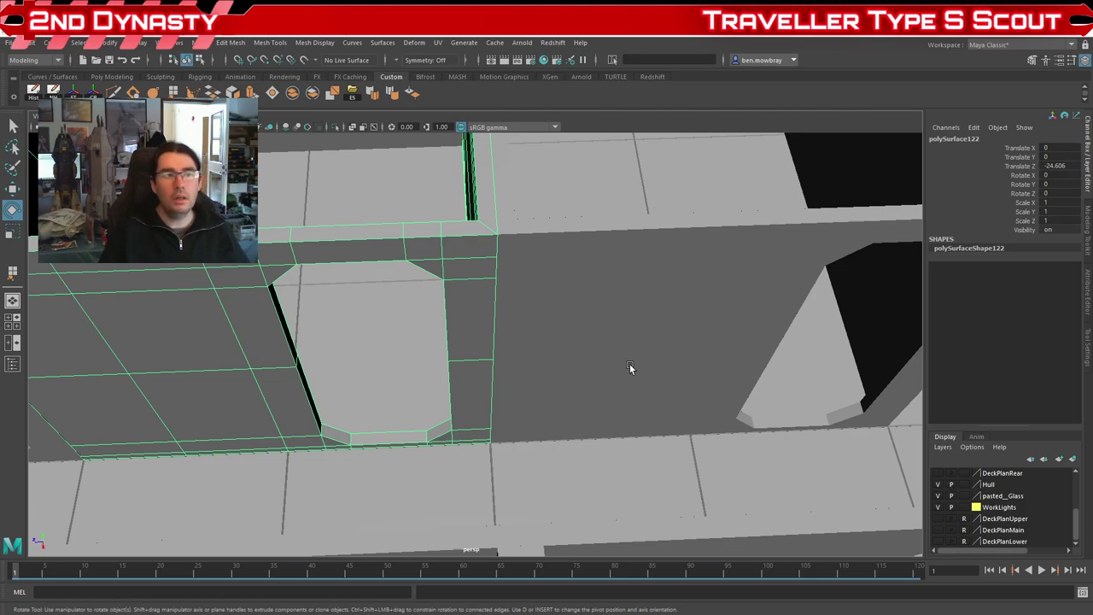
right_click_drag(633, 323, 543, 339, "alt")
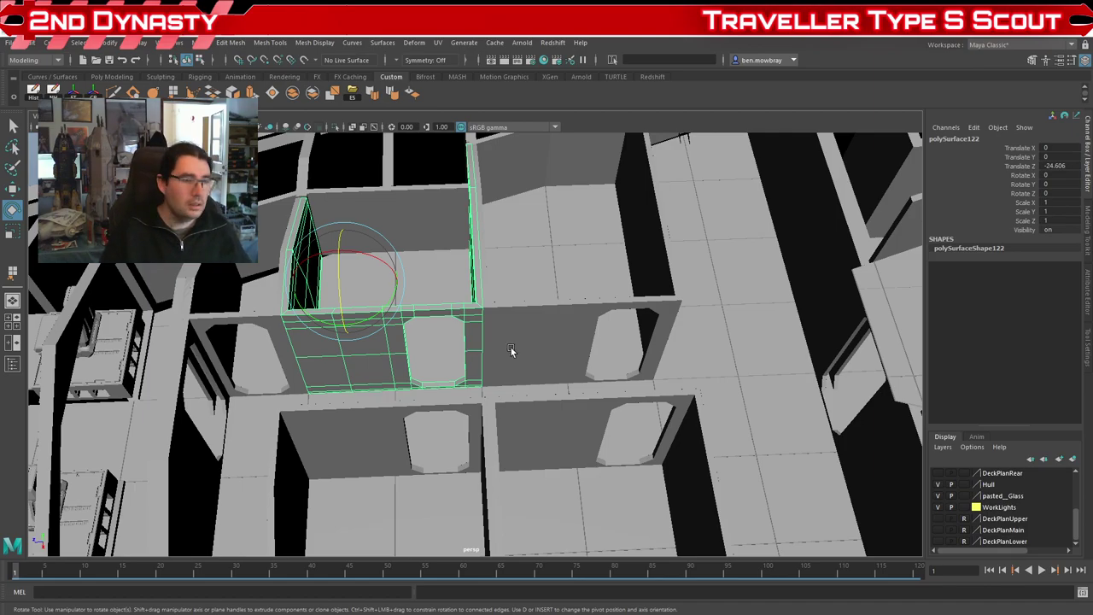
left_click_drag(527, 359, 590, 395, "alt")
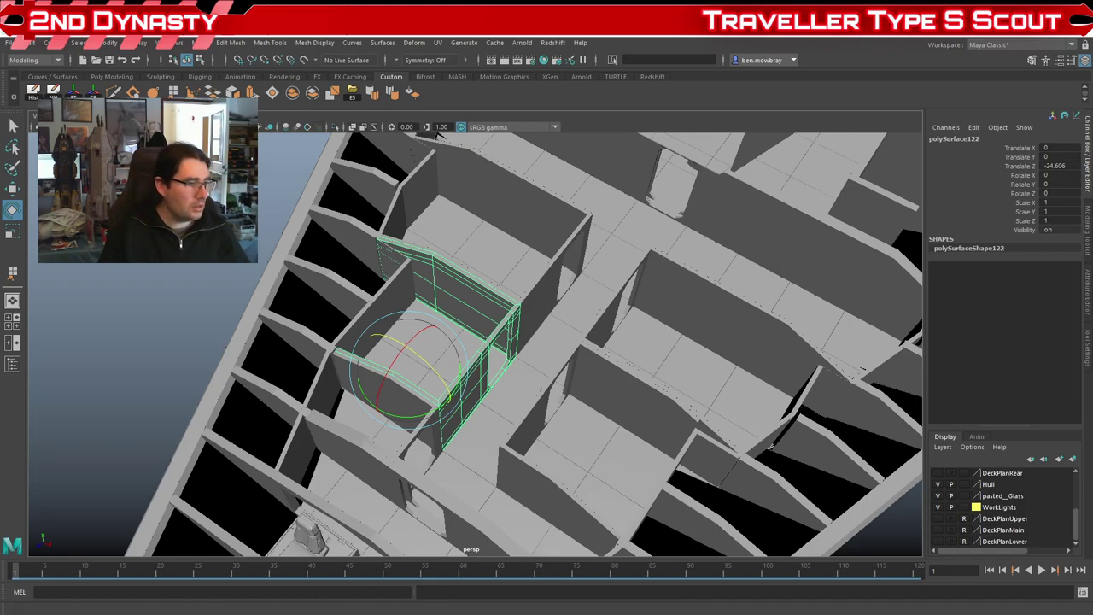
Step: Survey the hull framing, engines and aft rooms around the open interior
key("alt+Tab")
scroll(509, 485, "down", 10)
left_click(484, 497)
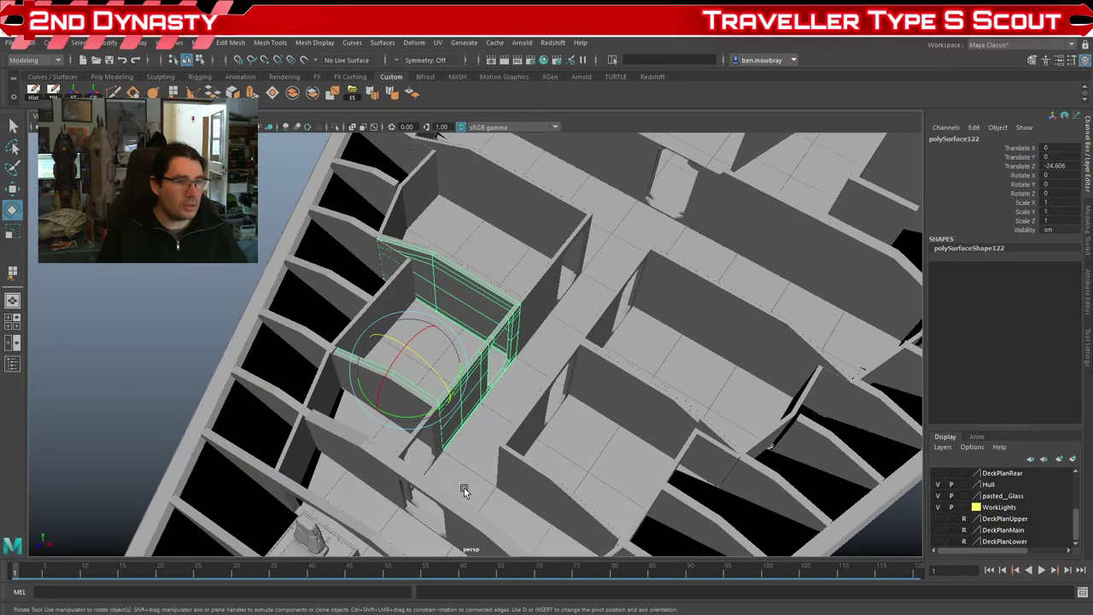
scroll(464, 487, "down", 5)
left_click_drag(464, 488, 533, 444, "alt")
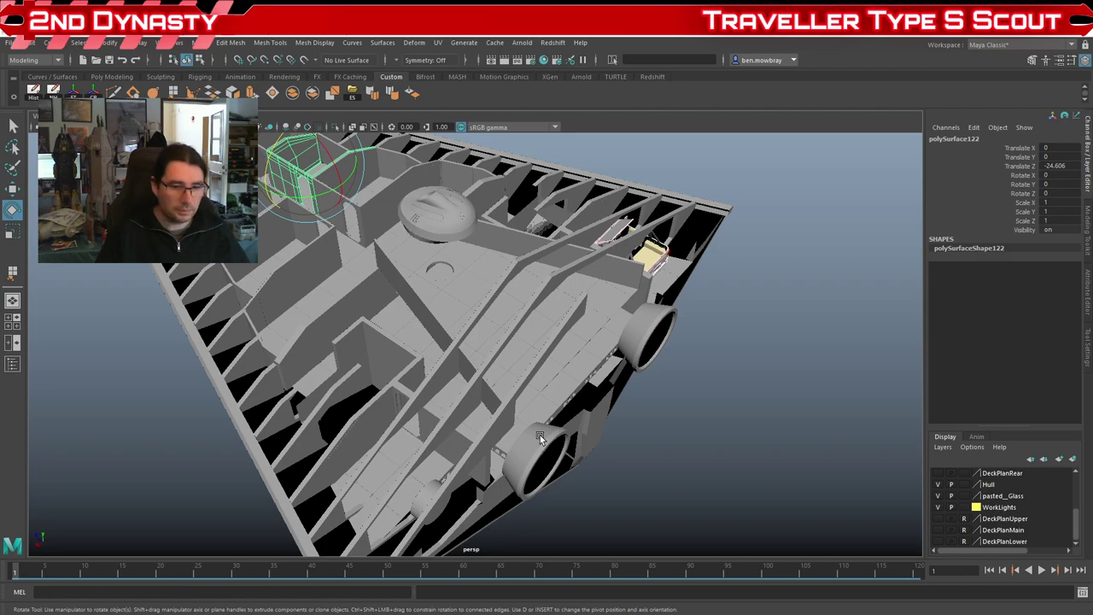
left_click_drag(540, 435, 483, 451, "alt")
scroll(404, 456, "up", 3)
left_click(399, 462)
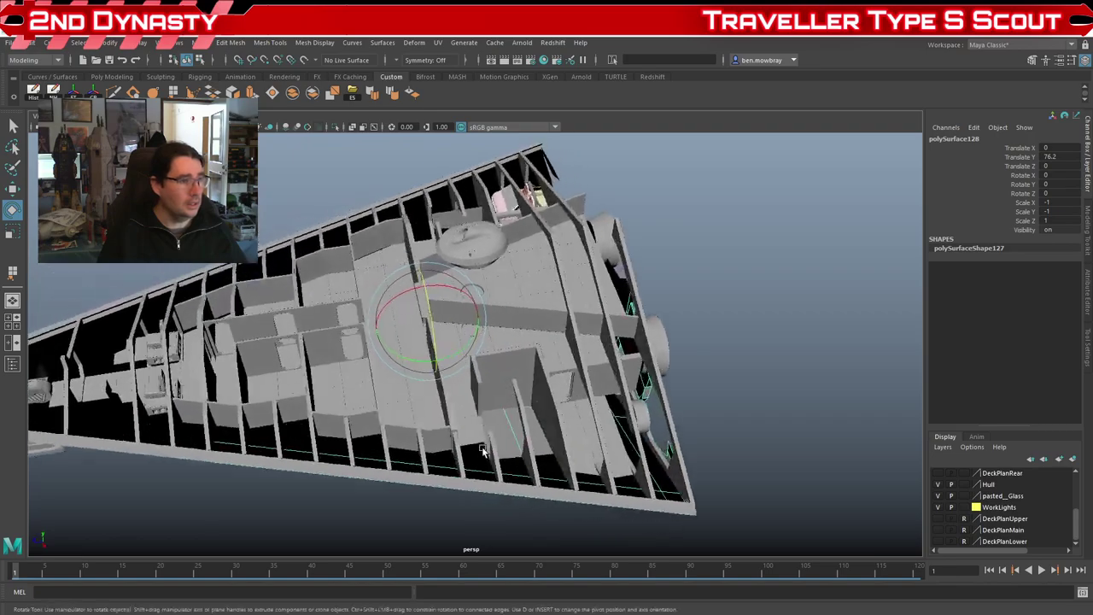
middle_click_drag(359, 461, 463, 466, "alt")
left_click_drag(464, 471, 526, 475, "alt")
Step: Start a face selection on the inner side of the forward cabin's corridor wall, at the corner beside the doorway
left_click(510, 374)
left_click_drag(510, 374, 520, 410, "alt")
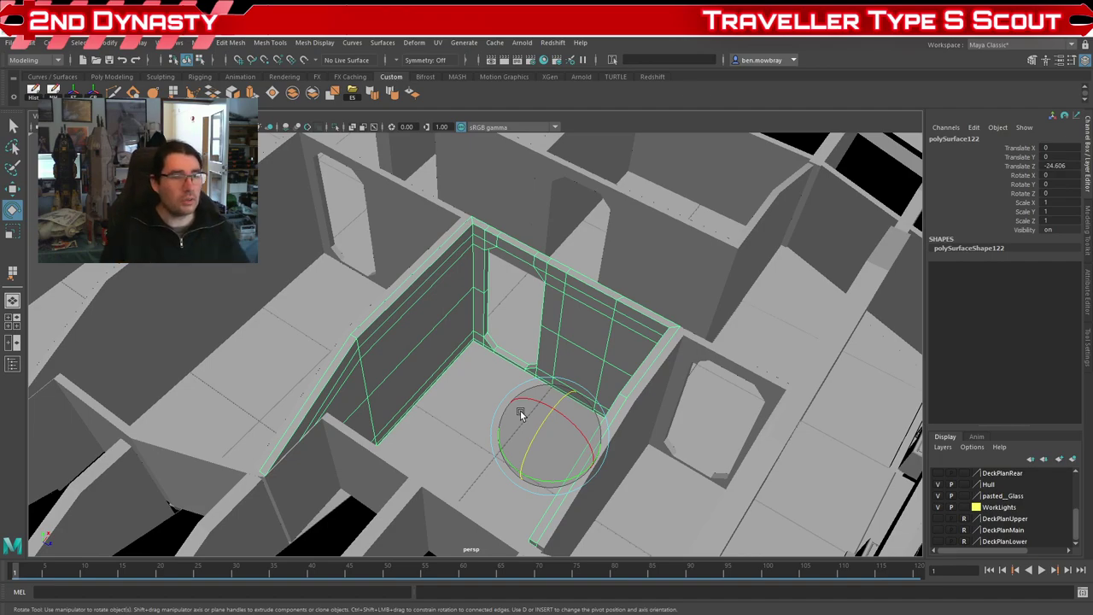
scroll(521, 351, "up", 3)
middle_click_drag(520, 351, 466, 392, "alt")
scroll(466, 393, "up", 2)
key("q")
right_click_drag(376, 224, 376, 257)
left_click(380, 201)
key("e")
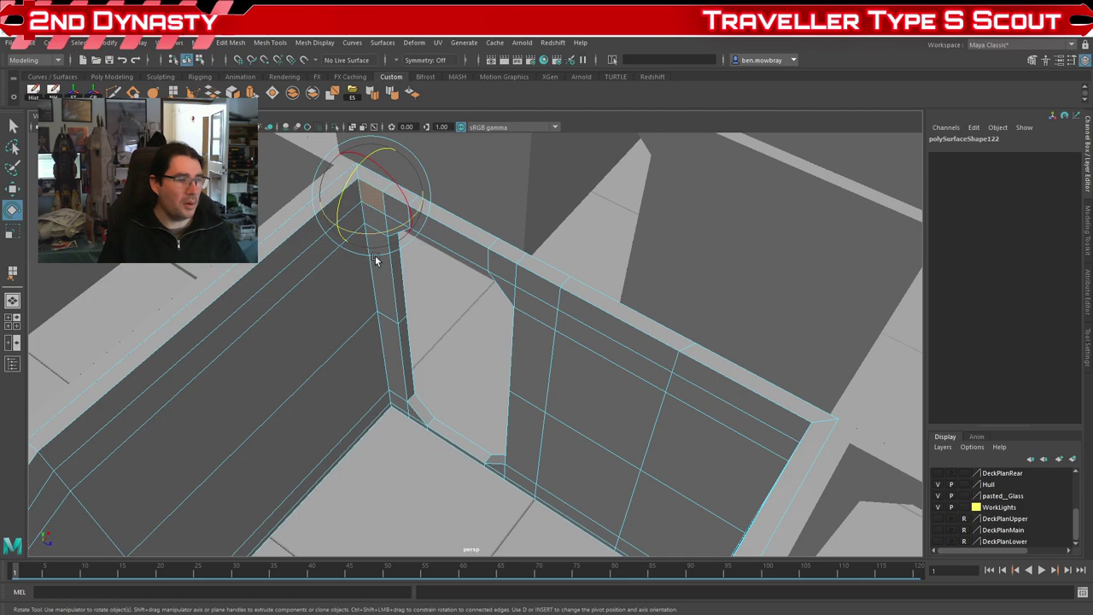
Step: Extend the face selection across the rest of the corridor wall's inner surface, around and beside the doorway
double_click(397, 407, "shift")
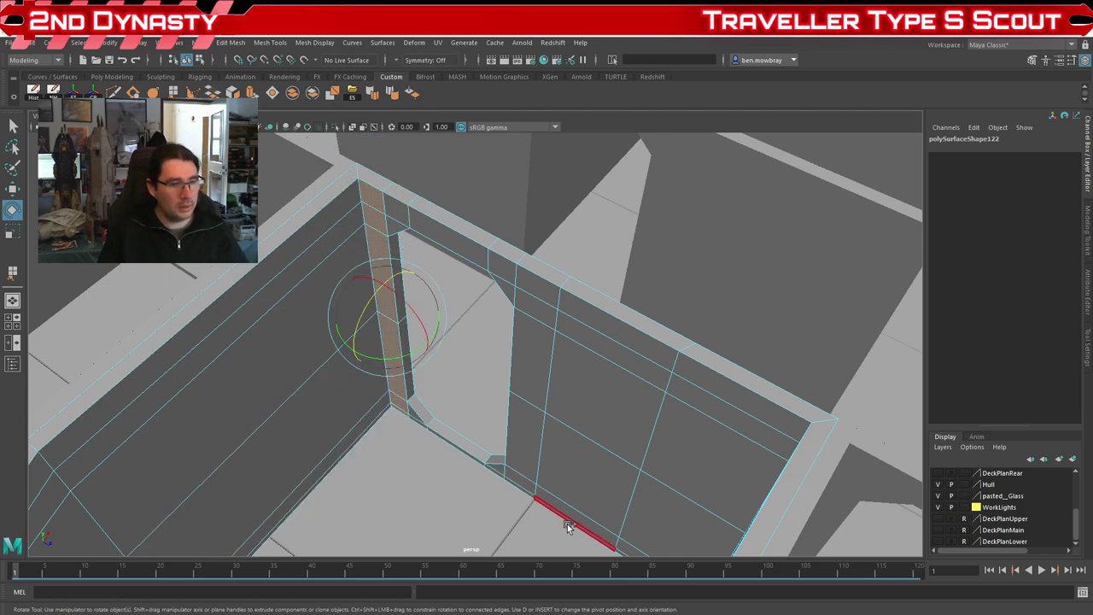
scroll(593, 500, "down", 3)
left_click_drag(592, 500, 549, 450, "alt")
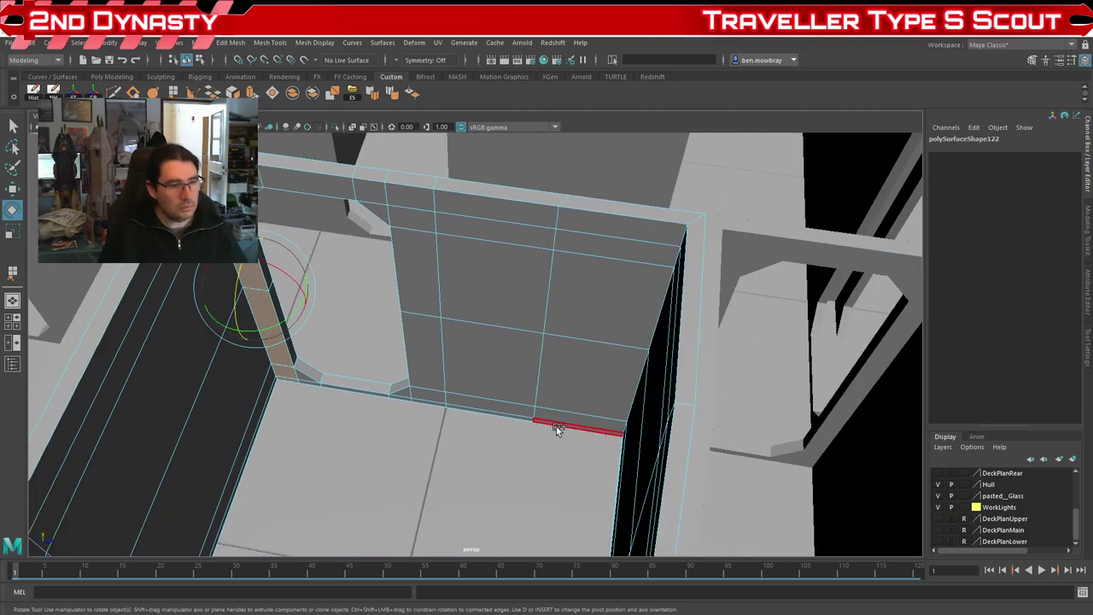
double_click(590, 227, "shift")
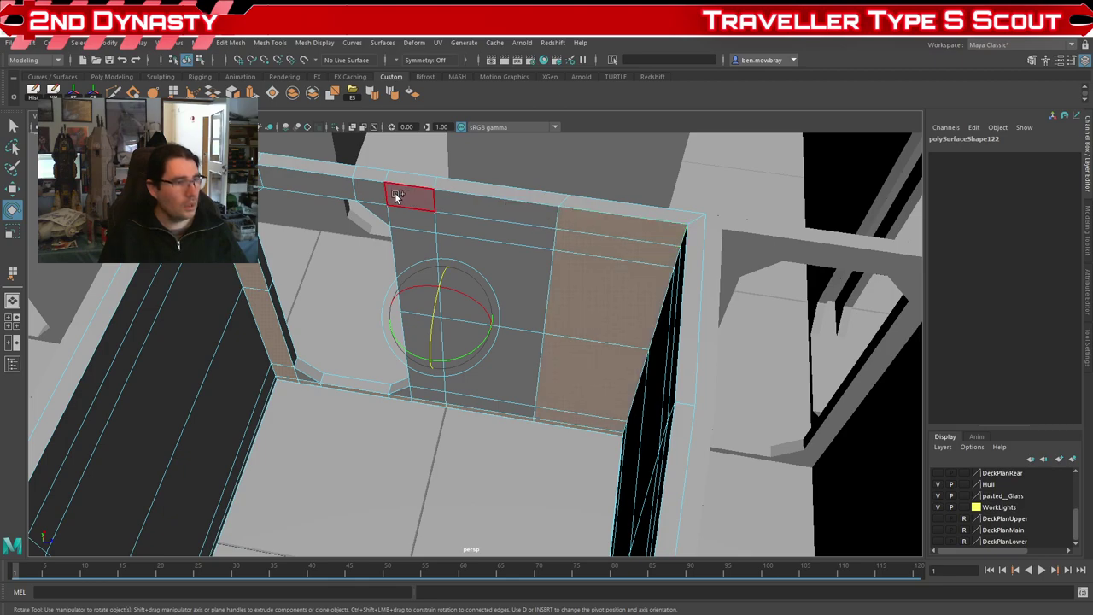
double_click(260, 182, "shift")
double_click(434, 387, "shift")
left_click_drag(434, 387, 459, 384, "alt")
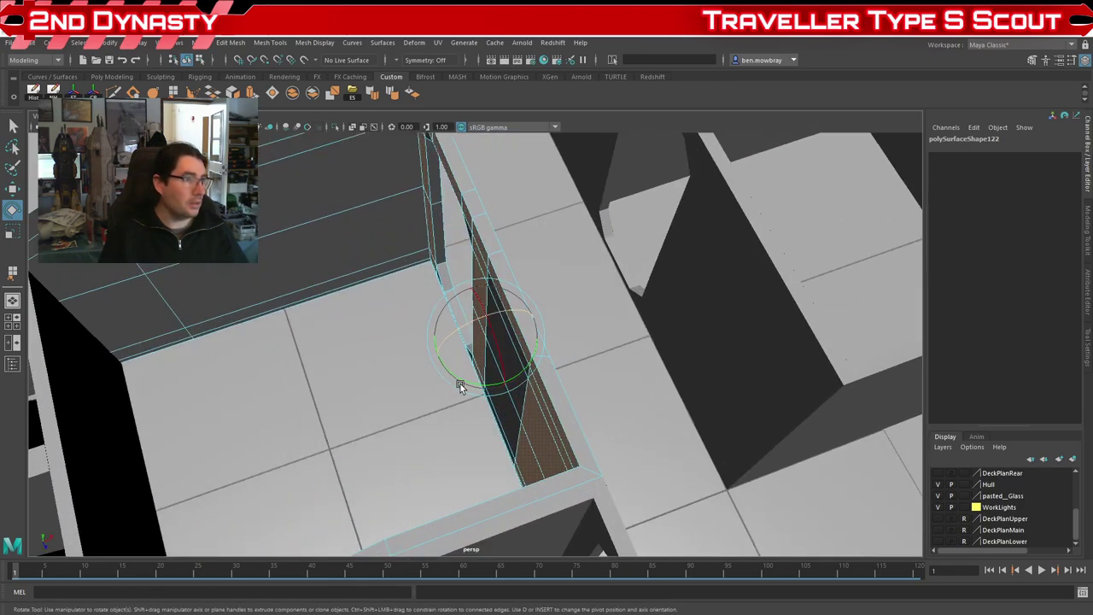
Step: Set the grid to 40 subdivisions in the grid options and apply the change
key("w")
left_click(135, 43)
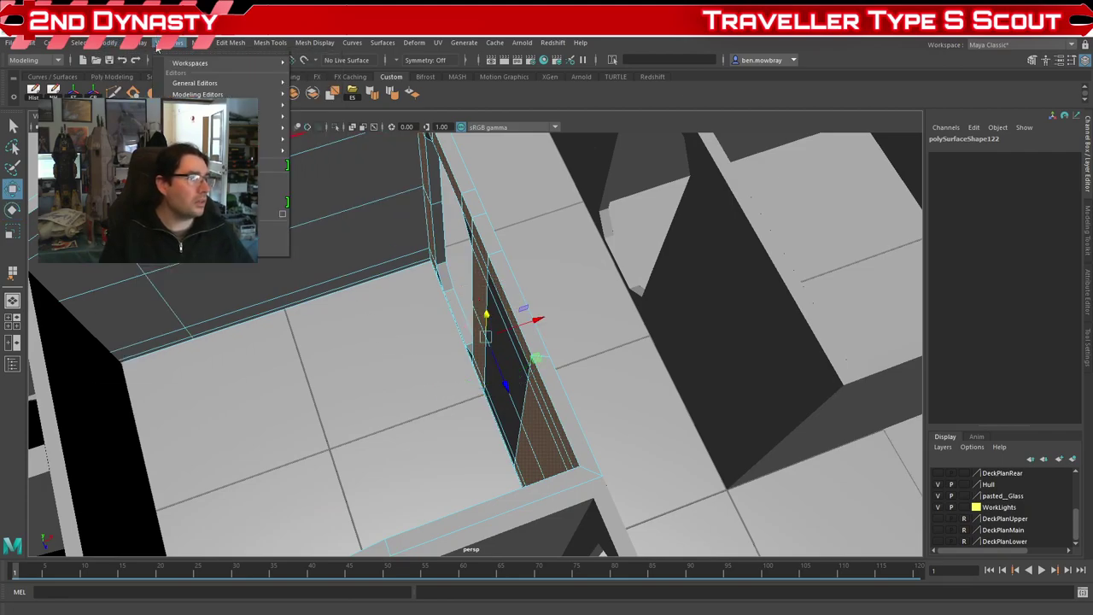
left_click(334, 73)
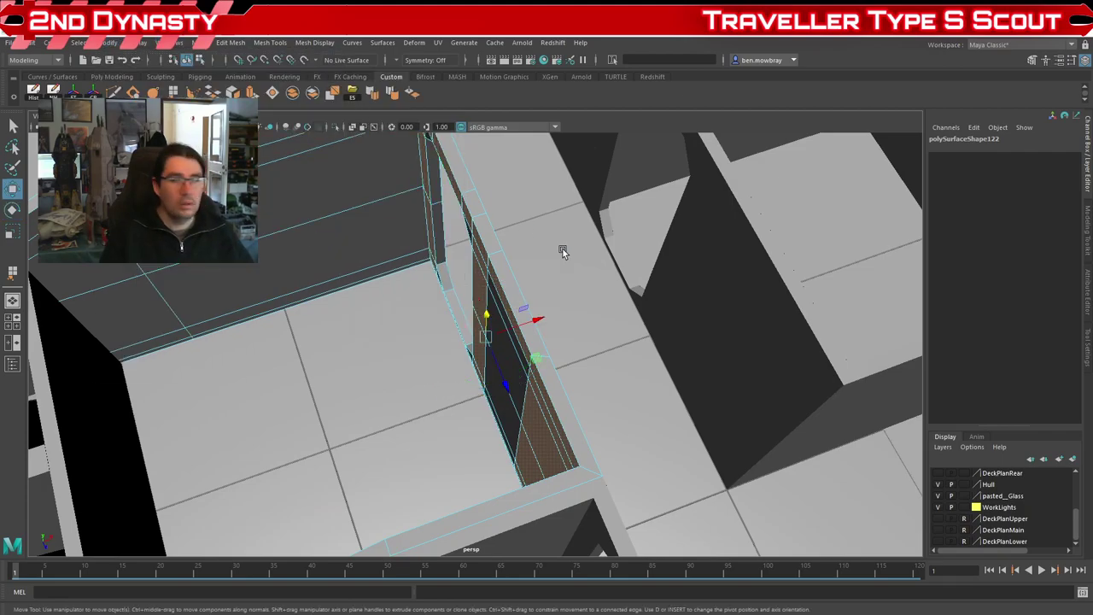
left_click(136, 42)
left_click(332, 73)
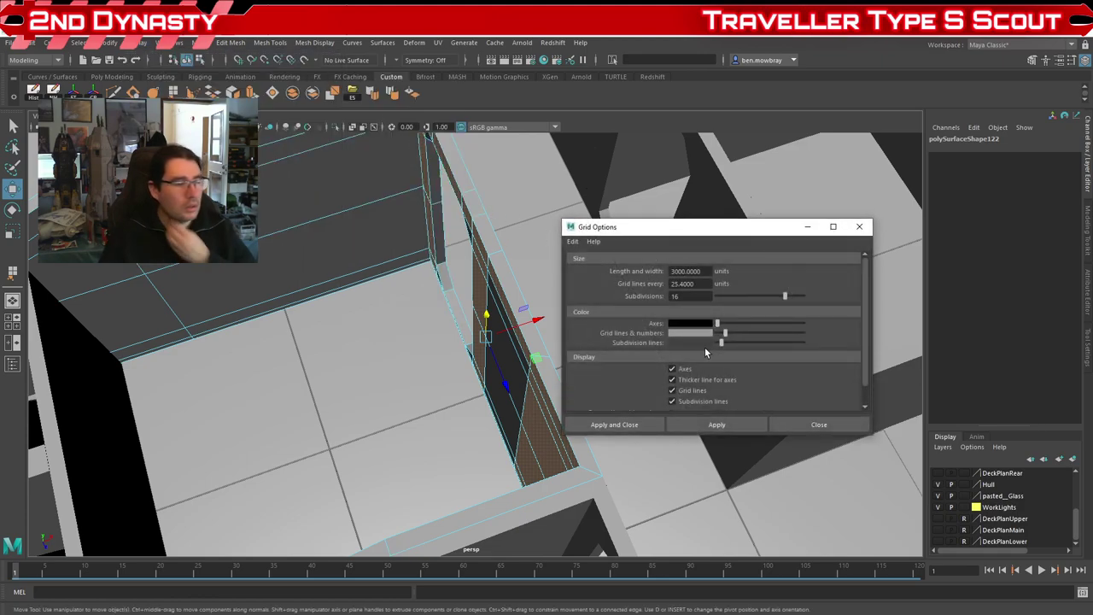
double_click(693, 297)
type("4")
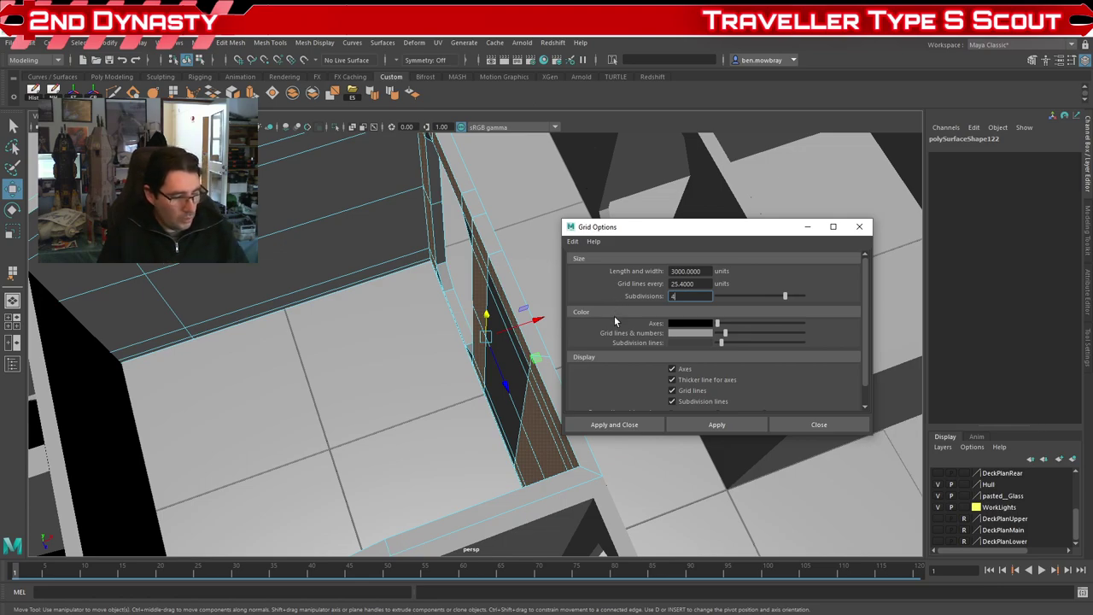
type("0")
left_click(707, 420)
left_click(816, 425)
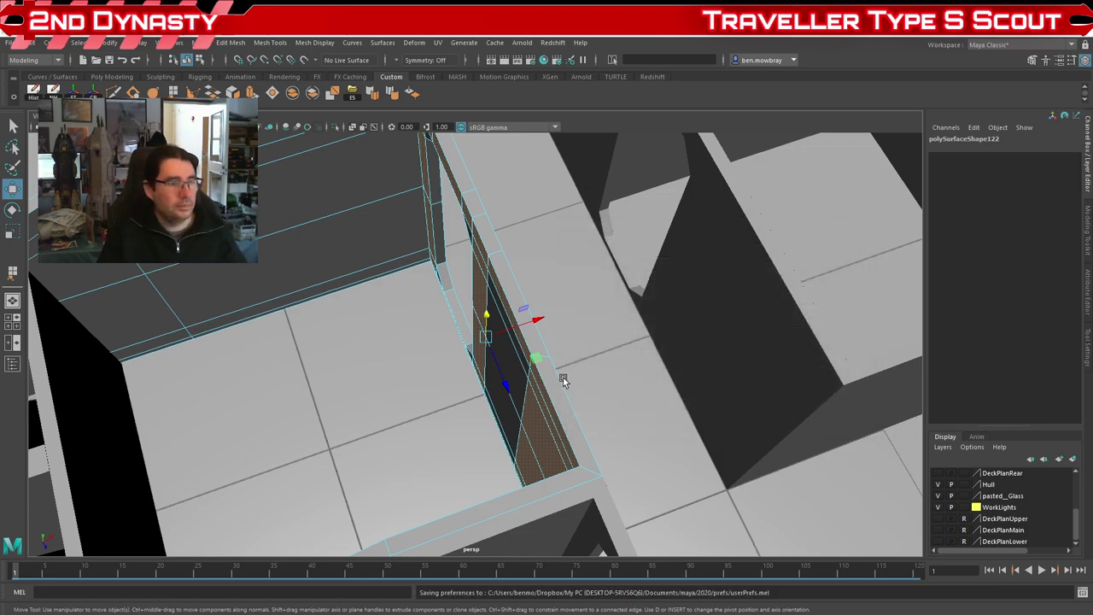
Step: Thicken the forward cabin's corridor wall by moving its selected inner faces into the room with grid snapping turned on
left_click_drag(523, 324, 509, 329)
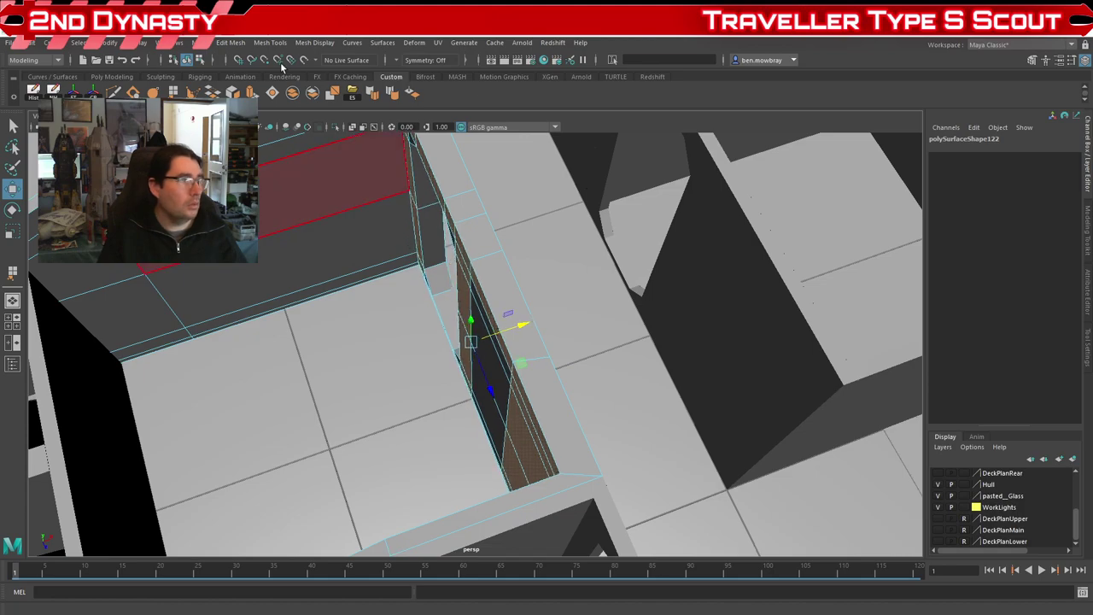
left_click(237, 61)
left_click_drag(513, 375, 615, 385, "alt")
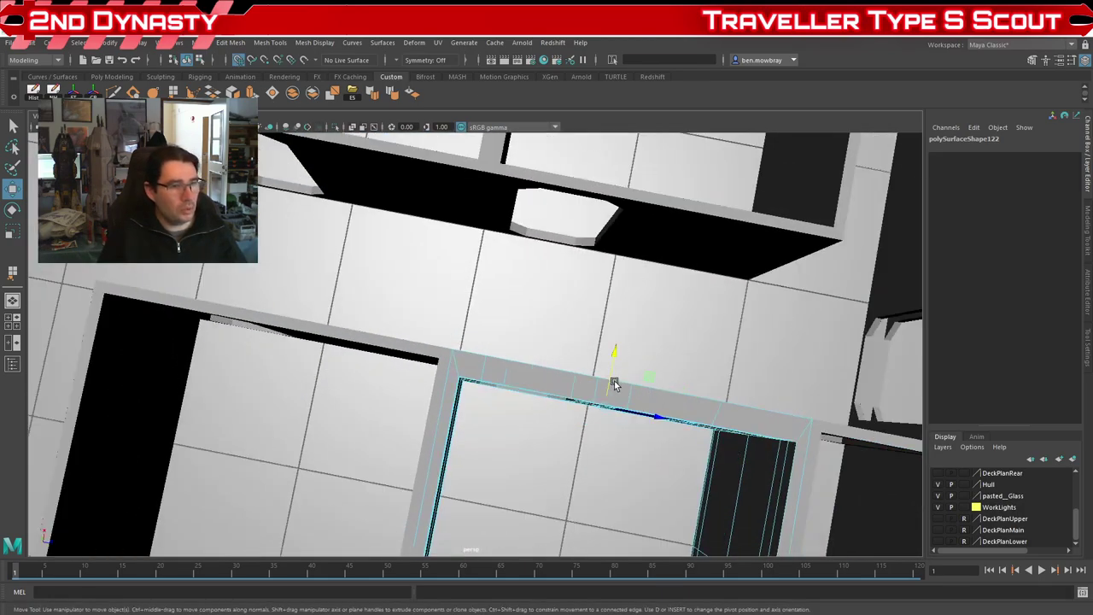
middle_click_drag(615, 385, 544, 335, "alt")
scroll(544, 336, "up", 2)
left_click(492, 336)
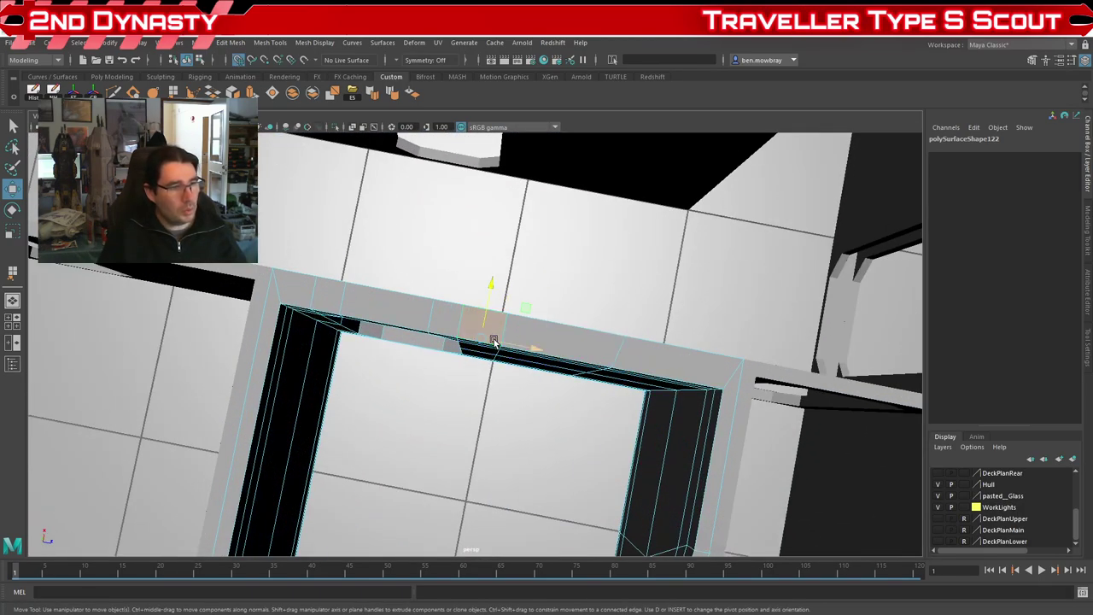
key("ctrl+z")
left_click_drag(505, 324, 504, 319)
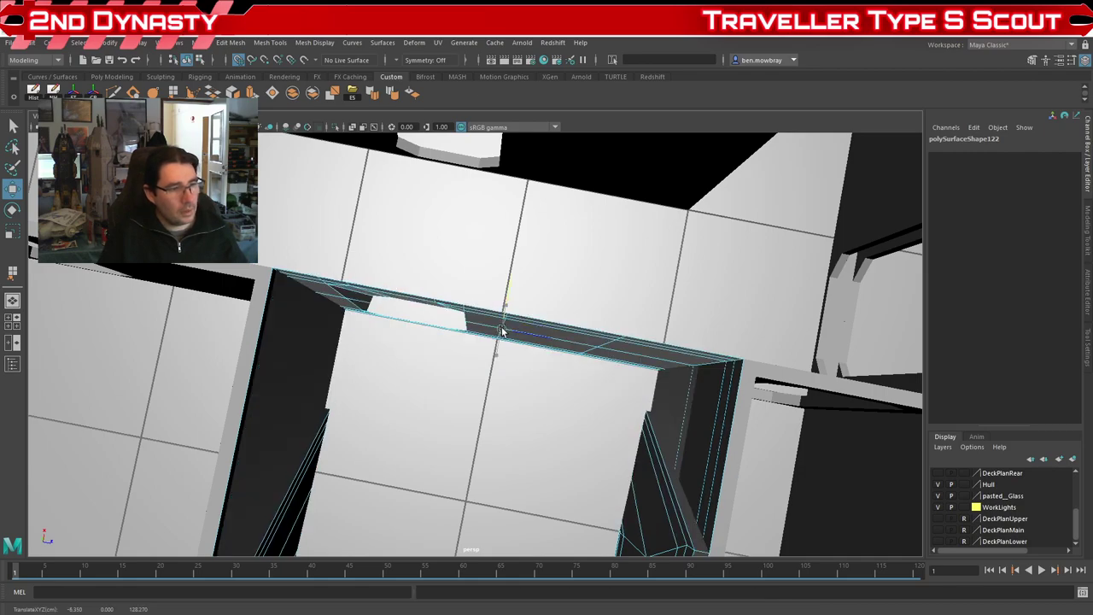
key("ctrl+z")
left_click_drag(505, 300, 420, 332)
Step: Examine the thickened cabin wall from the corridor side and compare it with the adjacent walls and doorways
middle_click_drag(420, 331, 461, 362, "alt")
scroll(461, 361, "up", 4)
left_click_drag(460, 361, 483, 398, "alt")
left_click_drag(542, 277, 381, 292)
scroll(513, 285, "down", 5)
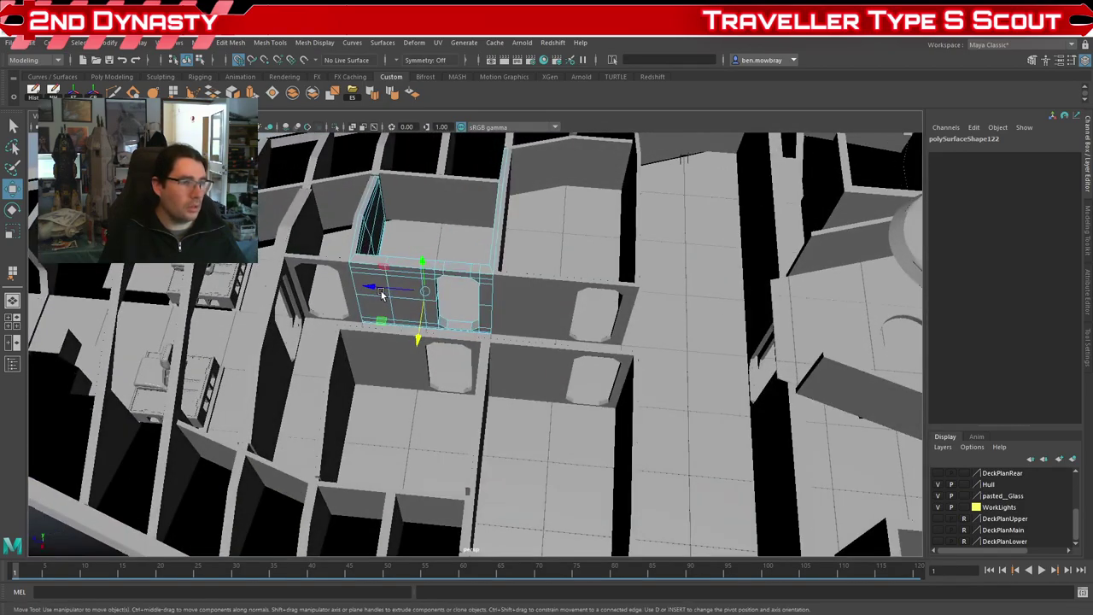
middle_click_drag(425, 271, 478, 294, "alt")
scroll(480, 298, "up", 5)
left_click_drag(480, 299, 493, 374, "alt")
middle_click_drag(493, 374, 476, 313, "alt")
left_click_drag(476, 312, 419, 270, "alt")
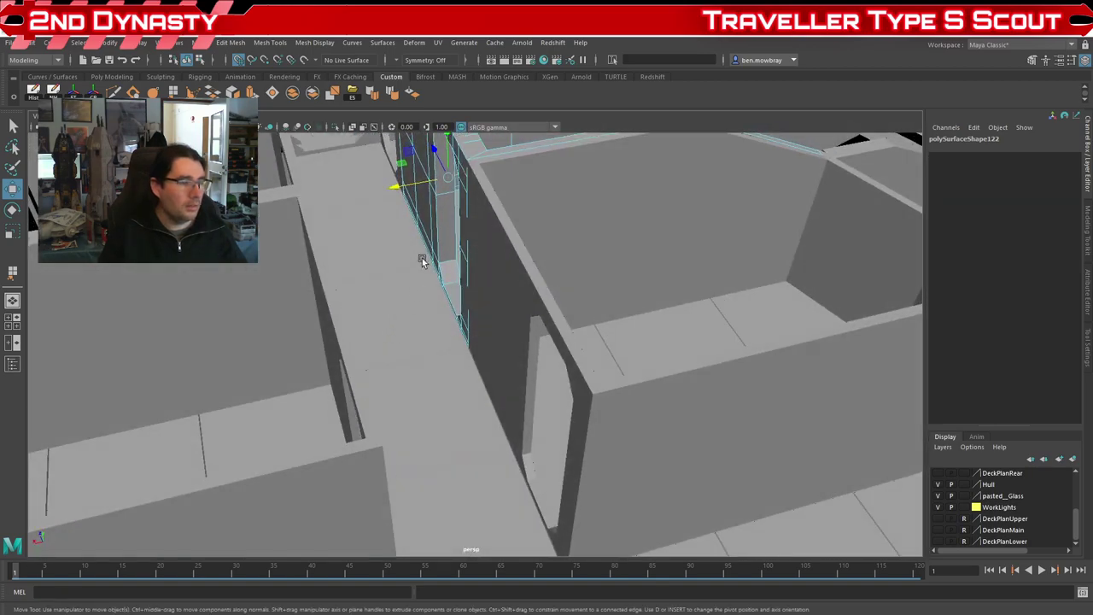
Step: Insert a snapped edge loop around the inner faces of the thickened wall's doorway frame with the Multi-Cut tool
middle_click_drag(419, 268, 429, 398, "alt")
scroll(503, 373, "up", 3)
left_click_drag(430, 398, 511, 381, "alt")
middle_click_drag(511, 381, 508, 371, "alt")
scroll(507, 371, "up", 4)
left_click_drag(436, 334, 482, 314)
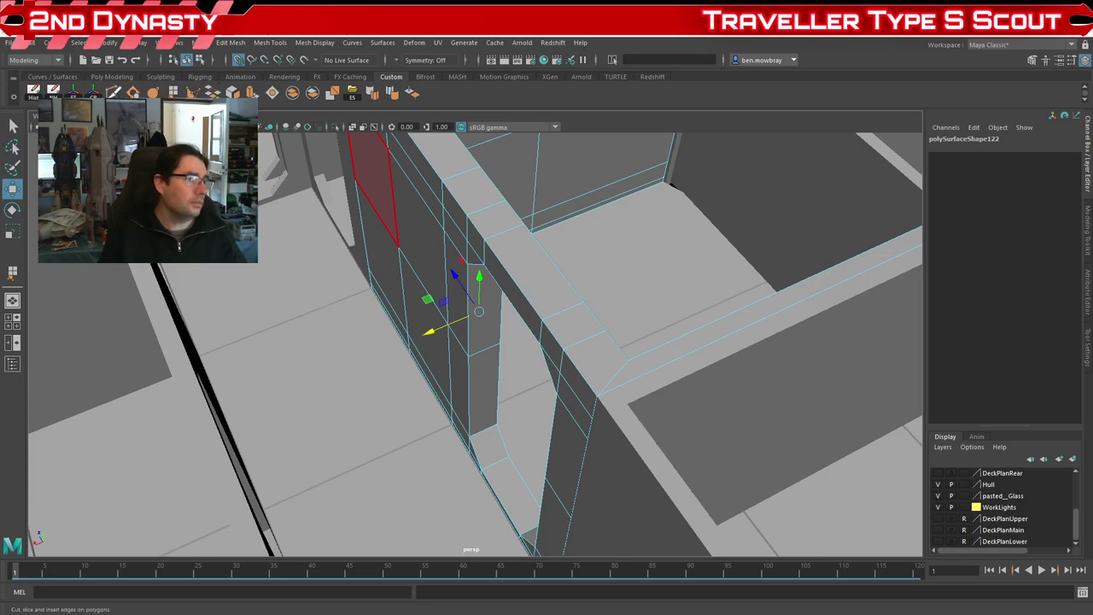
left_click(113, 92)
left_click(485, 350, "ctrl")
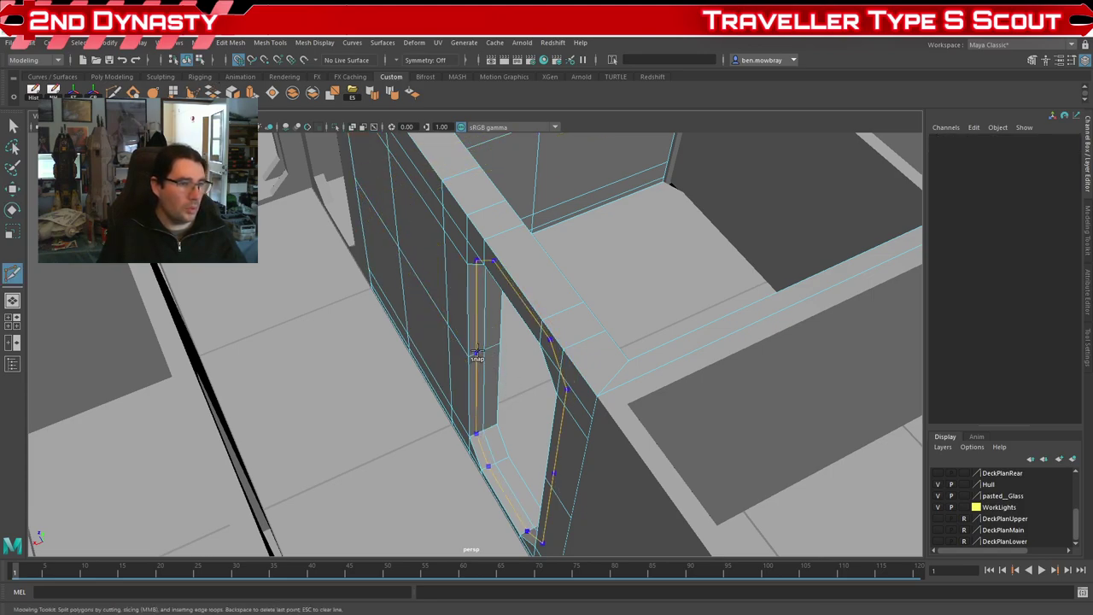
Step: Insert a second snapped edge loop around the doorway's inner faces, parallel to the first, with the Multi-Cut tool
left_click(492, 350, "ctrl")
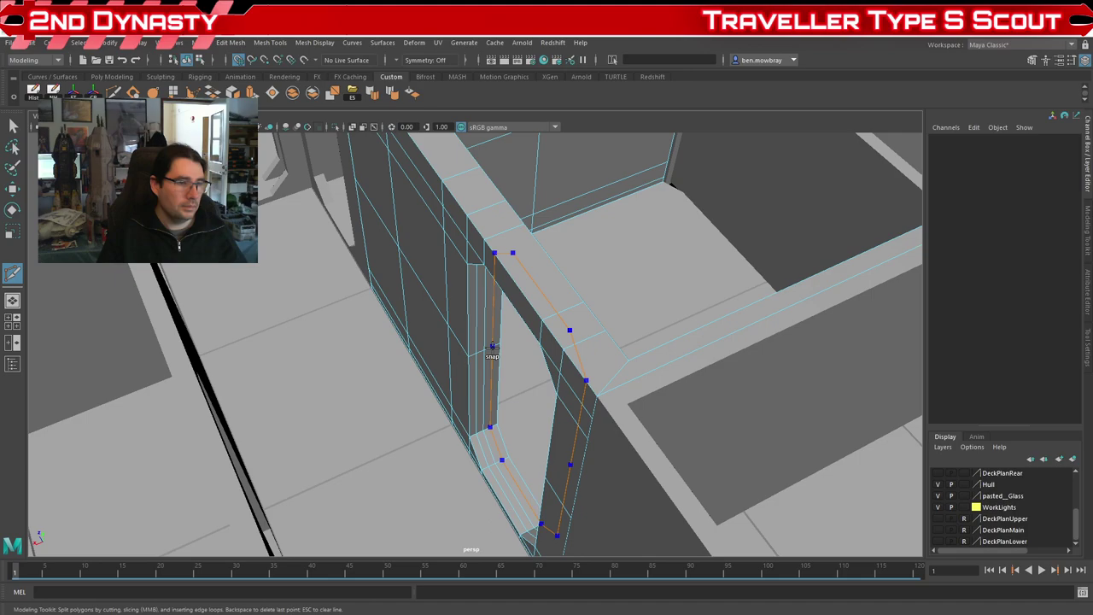
key("w")
Step: Extrude the middle strip of faces on one side of the doorway frame into the wall to form a door slot
right_click_drag(488, 314, 489, 344)
left_click(480, 451)
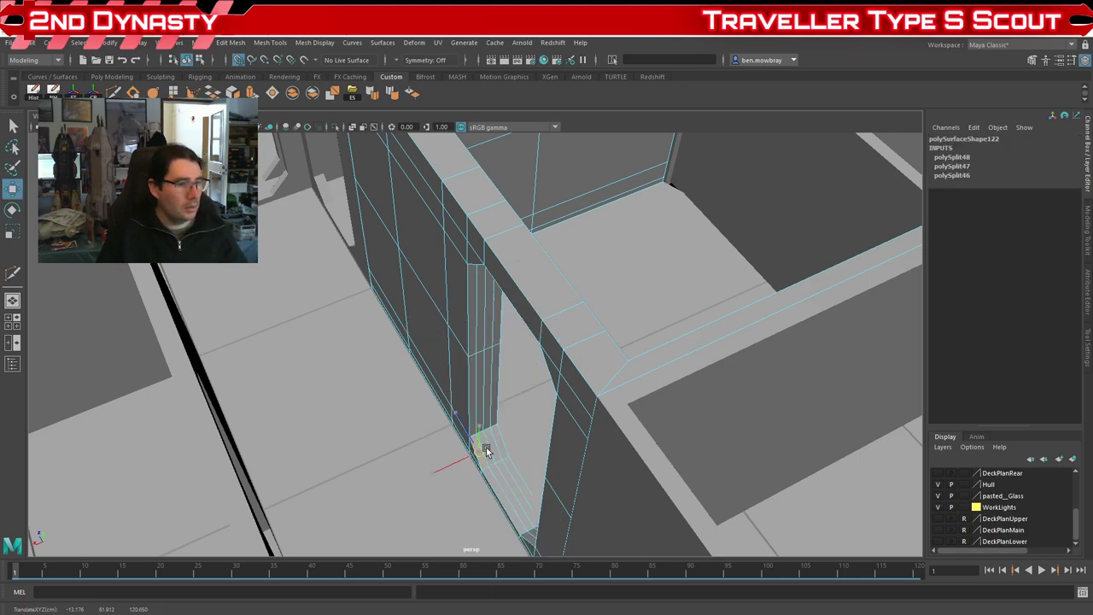
left_click(488, 447)
left_click_drag(489, 446, 521, 376, "alt")
scroll(505, 316, "down", 4)
left_click_drag(490, 254, 461, 380, "alt")
scroll(456, 364, "down", 3)
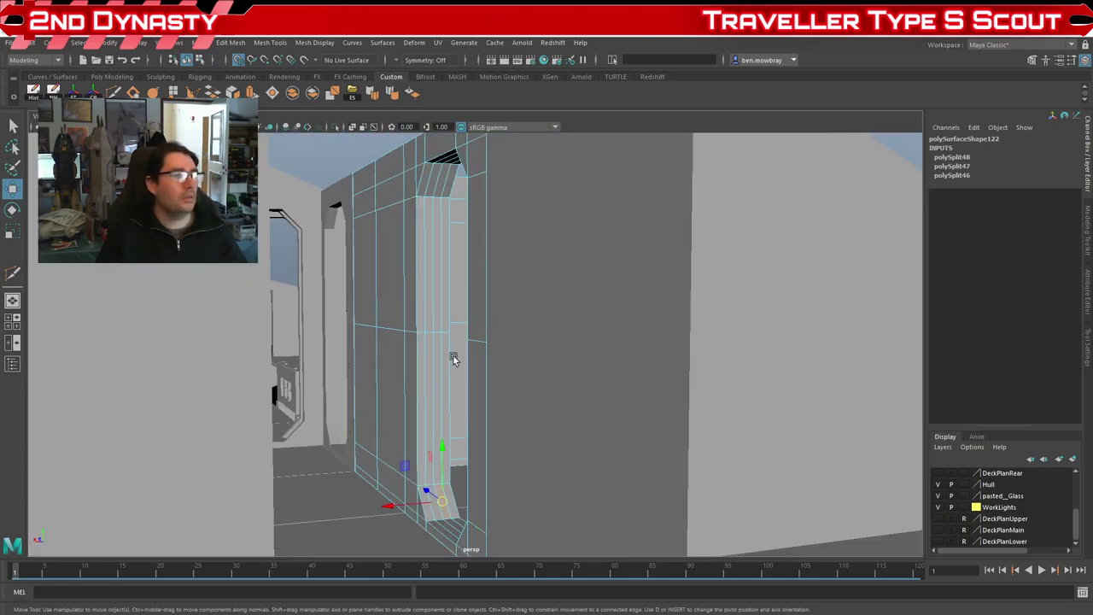
double_click(435, 184, "shift")
left_click(434, 186, "shift")
double_click(434, 500, "shift")
left_click_drag(393, 393, 476, 385, "alt")
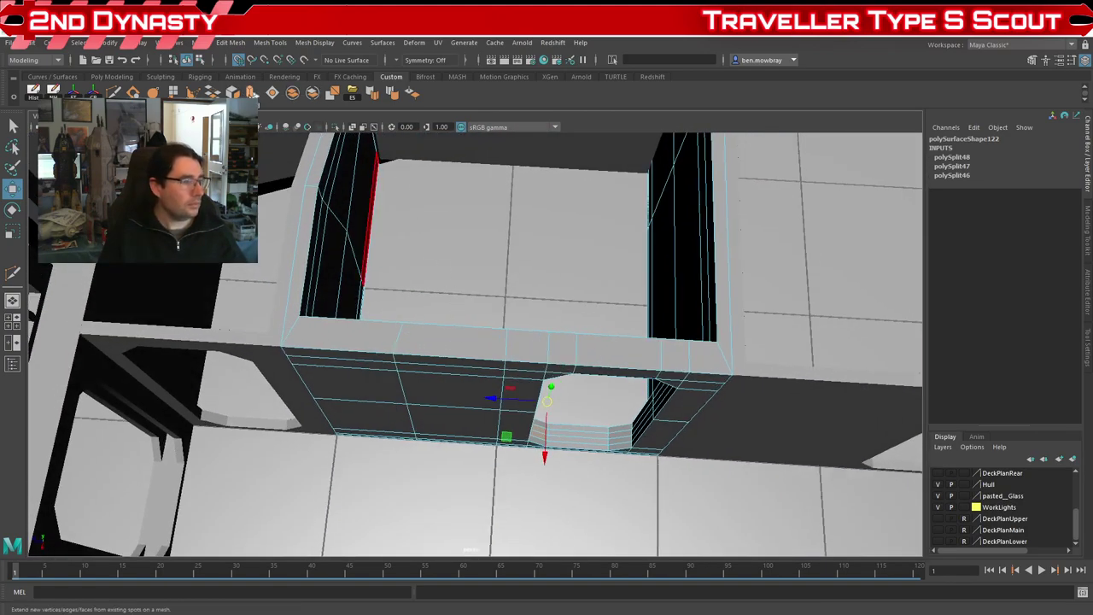
left_click(250, 92)
key("e")
key("r")
left_click_drag(501, 398, 507, 398)
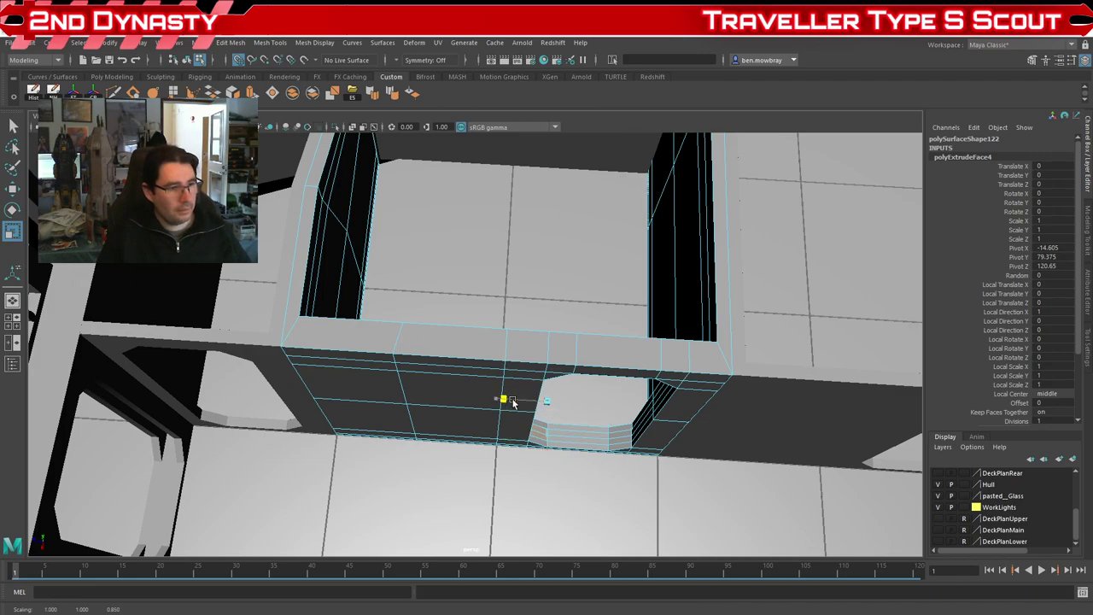
key("w")
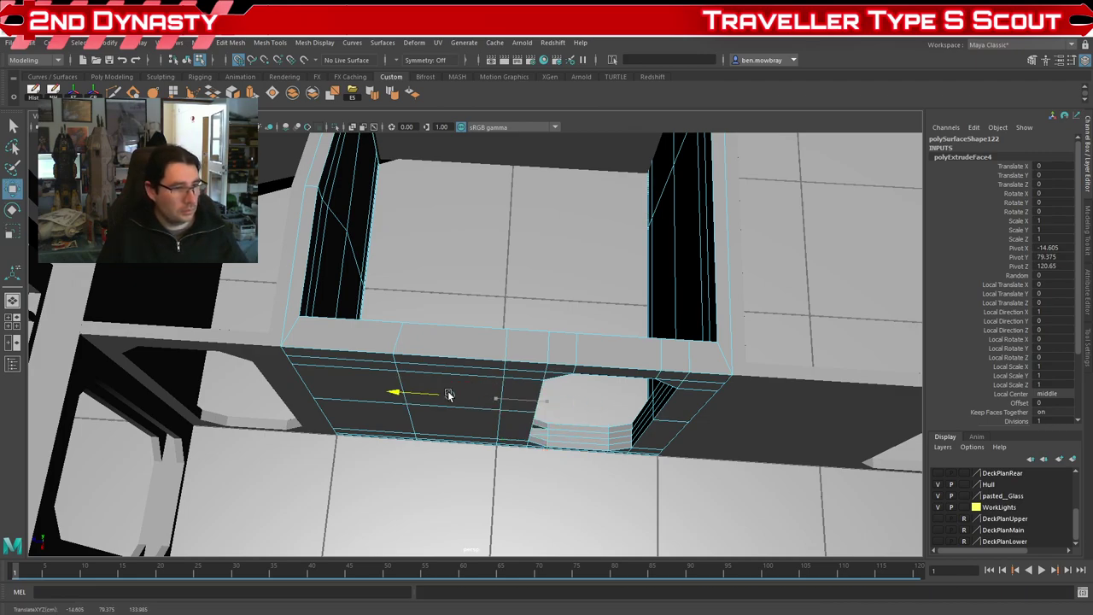
left_click_drag(427, 400, 517, 393, "alt")
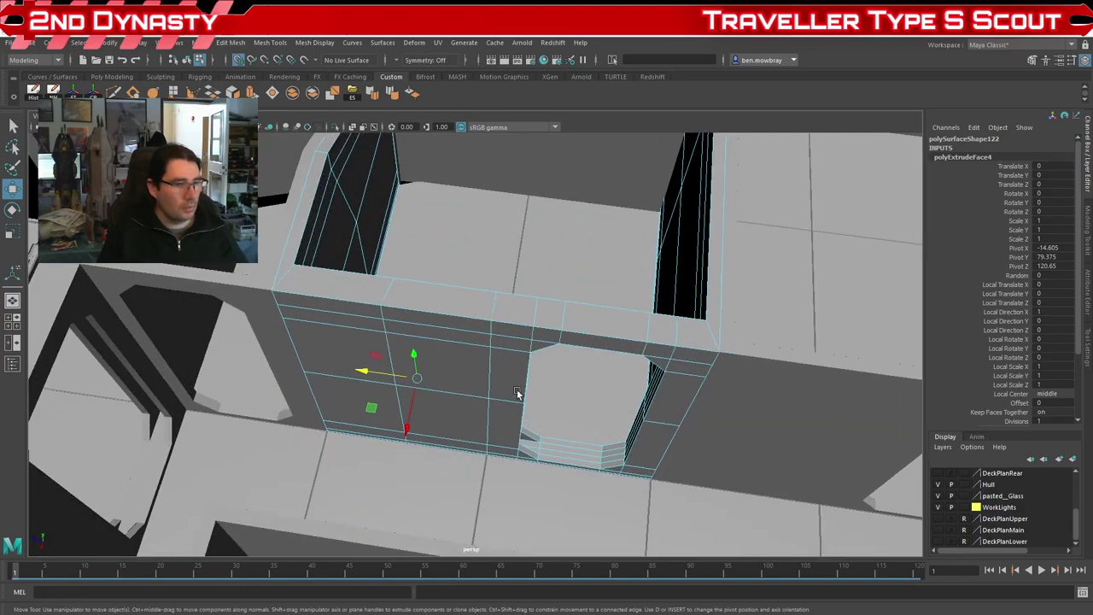
Step: Create a four-sided polygon across the lower half of the doorway, snapped to the frame's corner and mid-height vertices
middle_click_drag(518, 393, 387, 383, "alt")
scroll(388, 382, "up", 3)
right_click_drag(298, 309, 369, 275)
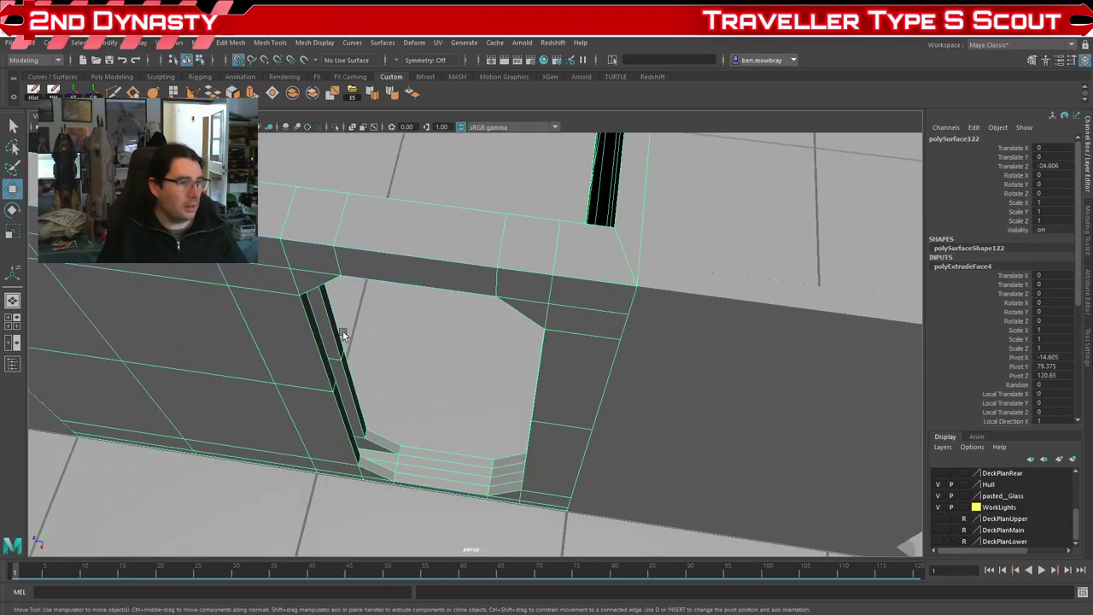
left_click(277, 358)
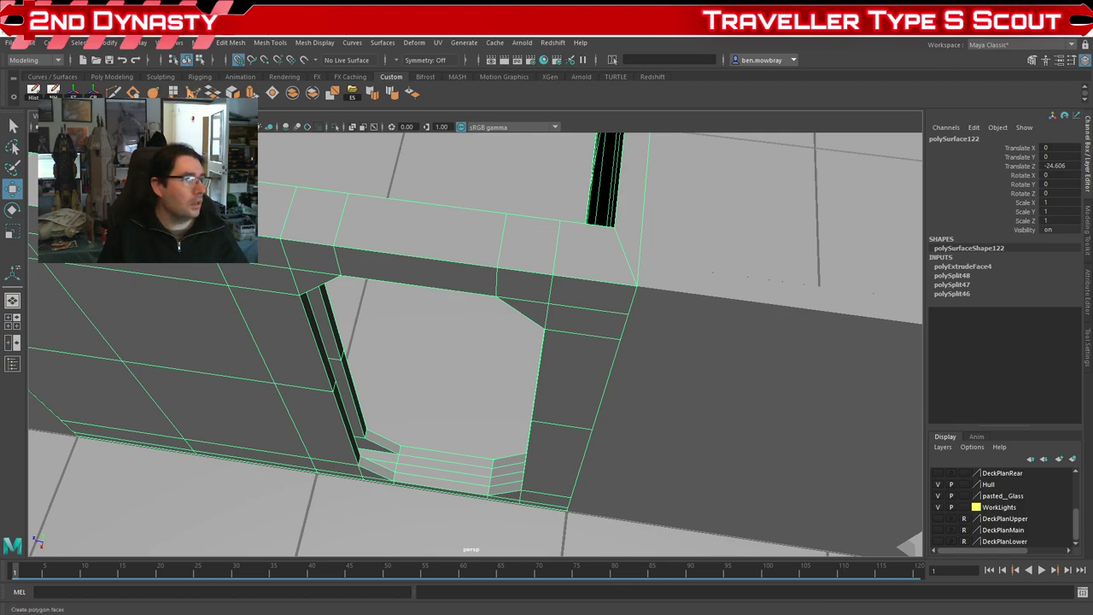
left_click(193, 92)
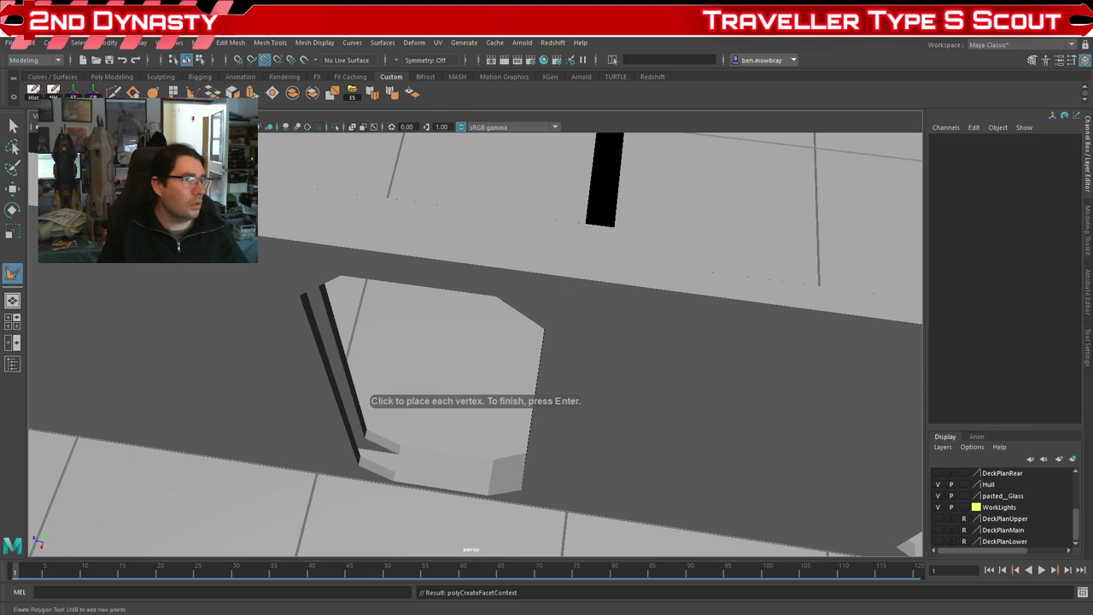
left_click(336, 381)
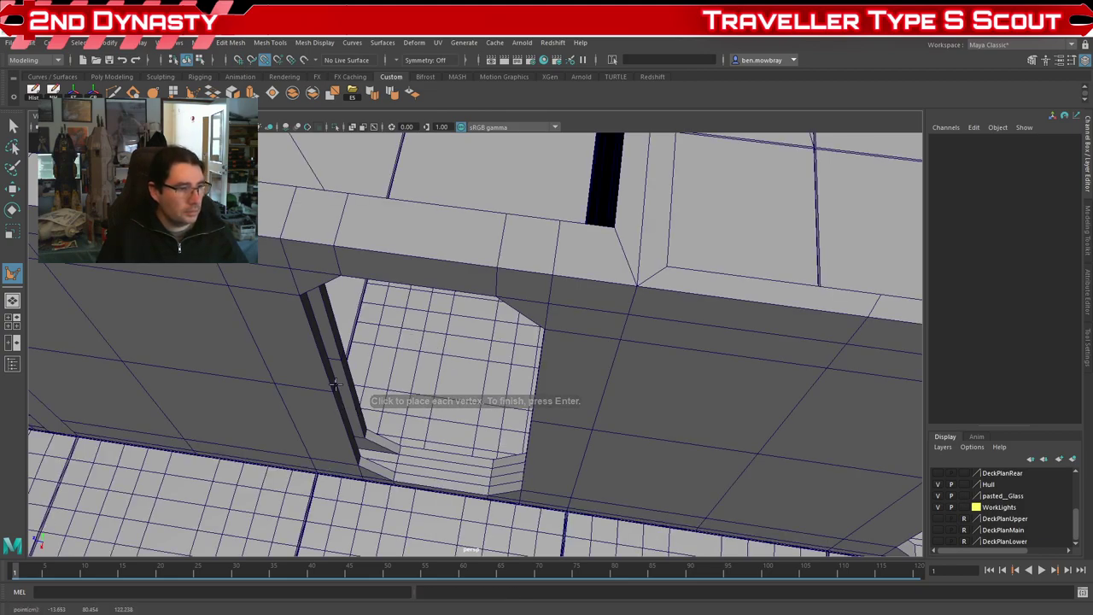
left_click_drag(432, 468, 561, 464, "alt")
left_click(579, 433)
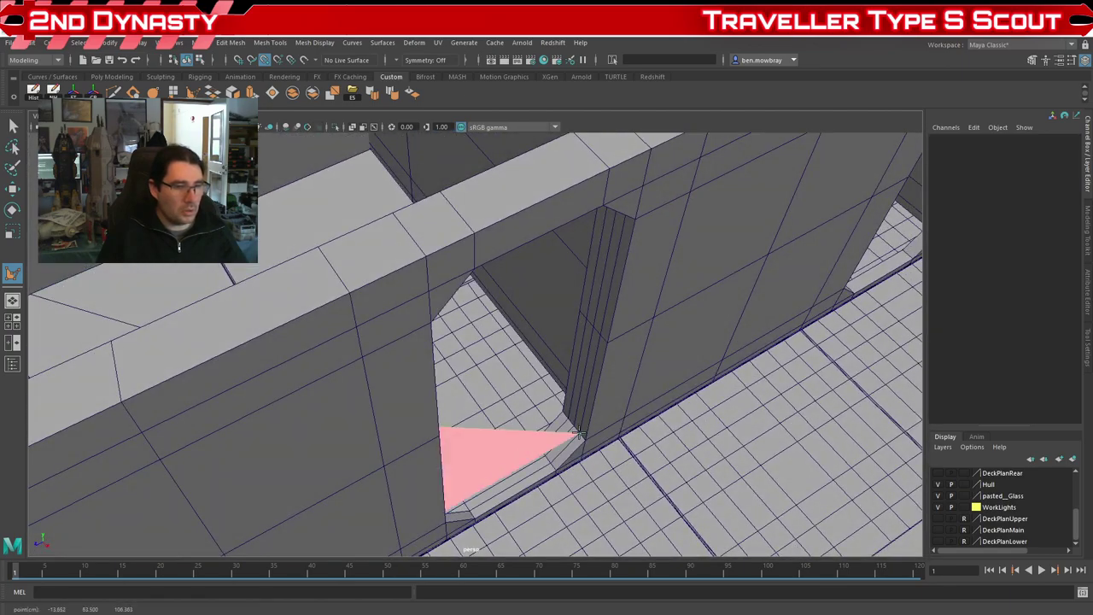
left_click(600, 338)
left_click_drag(595, 344, 447, 334, "alt")
key("Return")
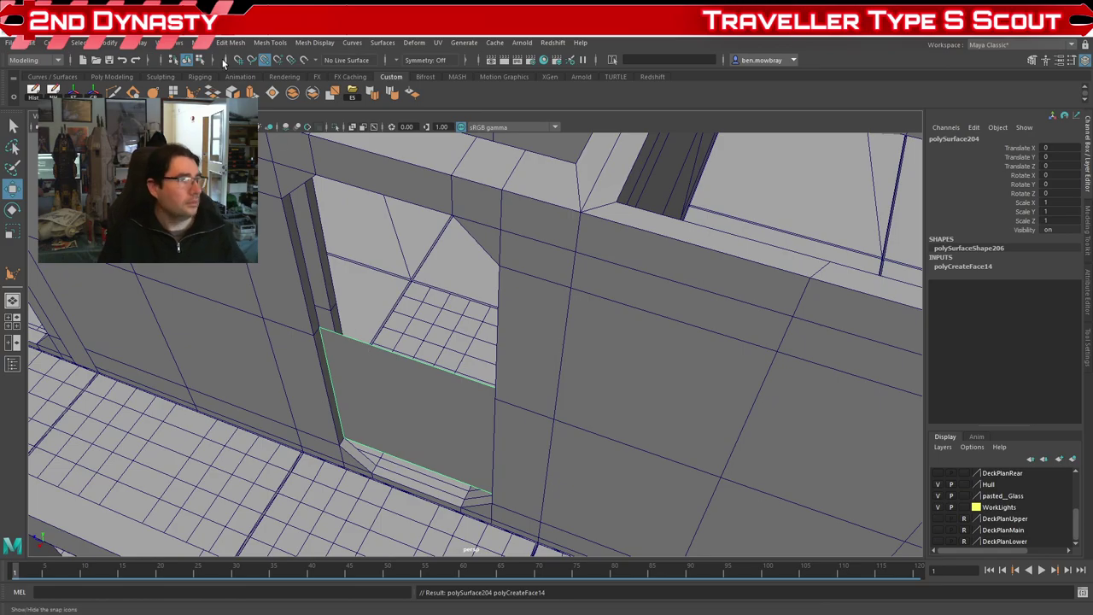
Step: Append a second polygon to the door panel's upper edge, snapping it to the doorway frame's upper side vertices
left_click(173, 92)
left_click(369, 342)
left_click_drag(369, 342, 576, 322, "alt")
left_click(564, 274)
left_click_drag(565, 274, 247, 271, "alt")
left_click(164, 265)
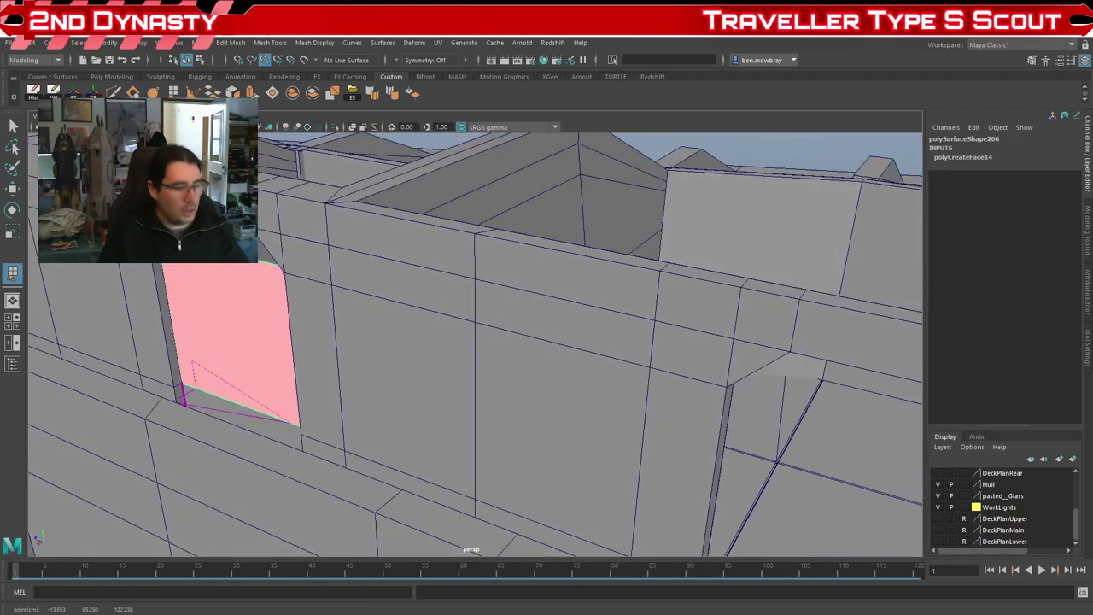
key("w")
Step: Extrude the door panel's top edge and snap its end vertices to the chamfered upper corners of the doorway
left_click_drag(170, 256, 300, 333, "alt")
right_click_drag(301, 314, 300, 281)
left_click(295, 321)
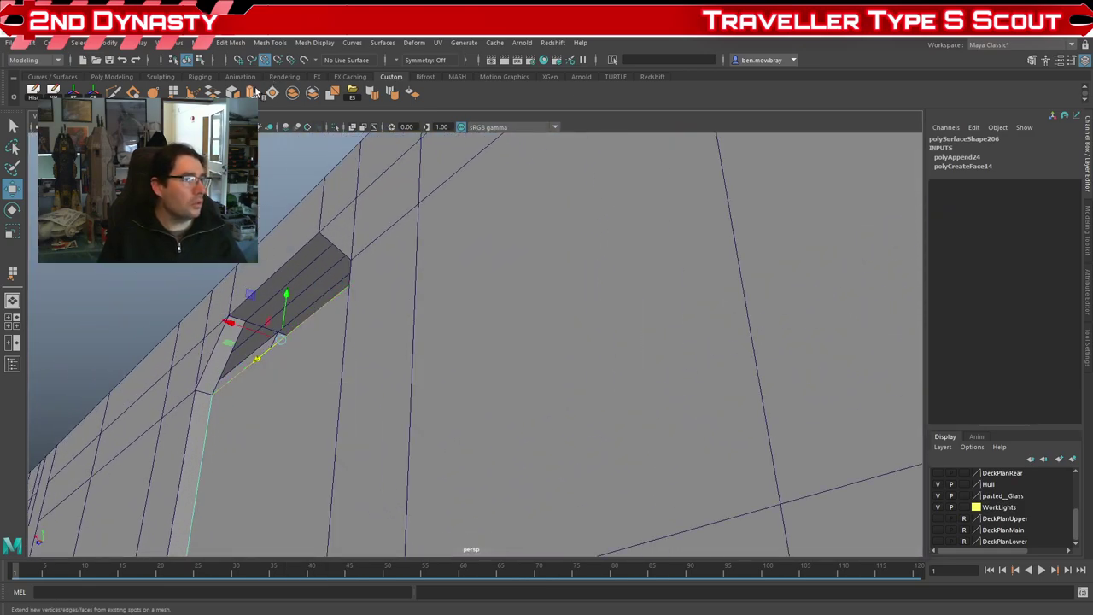
key("ctrl+e")
left_click_drag(287, 296, 245, 321)
right_click_drag(203, 206, 152, 206)
left_click_drag(146, 268, 410, 314)
scroll(410, 314, "down", 3)
left_click_drag(376, 150, 464, 202)
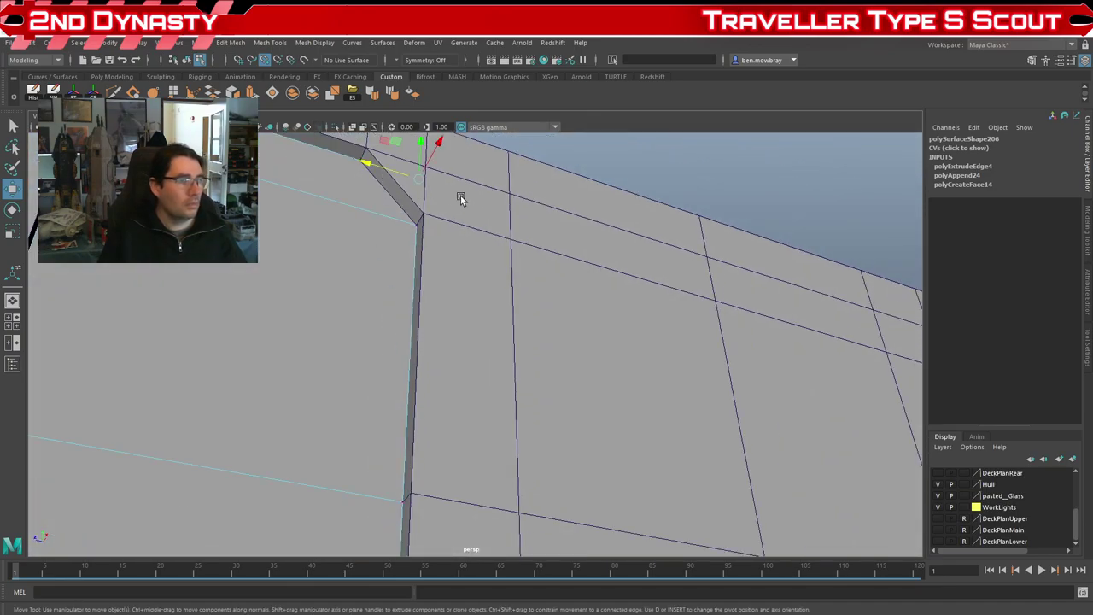
left_click_drag(399, 172, 321, 299)
Step: Extrude the door panel's bottom edge and snap its end vertices to the chamfered lower corners of the doorway
scroll(361, 163, "down", 4)
scroll(400, 269, "up", 3)
scroll(304, 291, "up", 2)
scroll(302, 288, "down", 3)
middle_click_drag(302, 288, 359, 383, "alt")
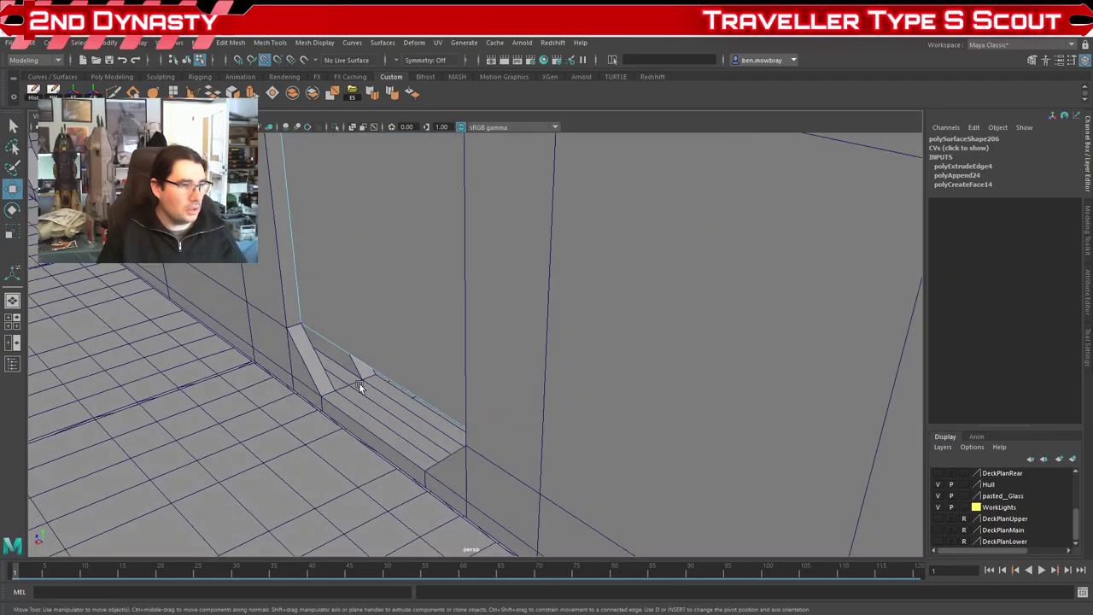
right_click_drag(372, 342, 371, 313)
left_click(368, 325)
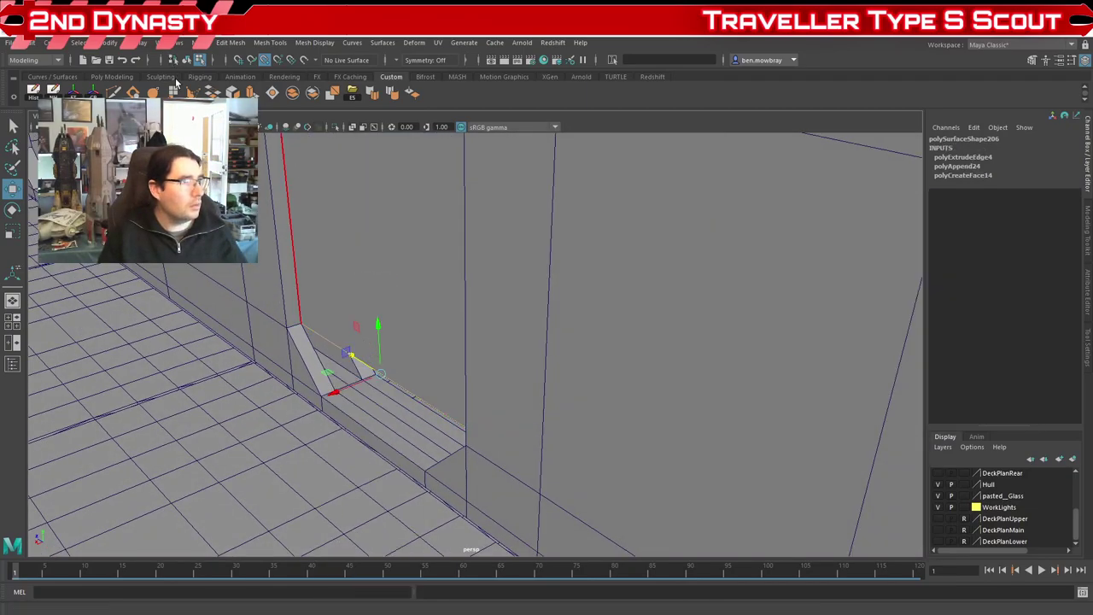
key("ctrl+e")
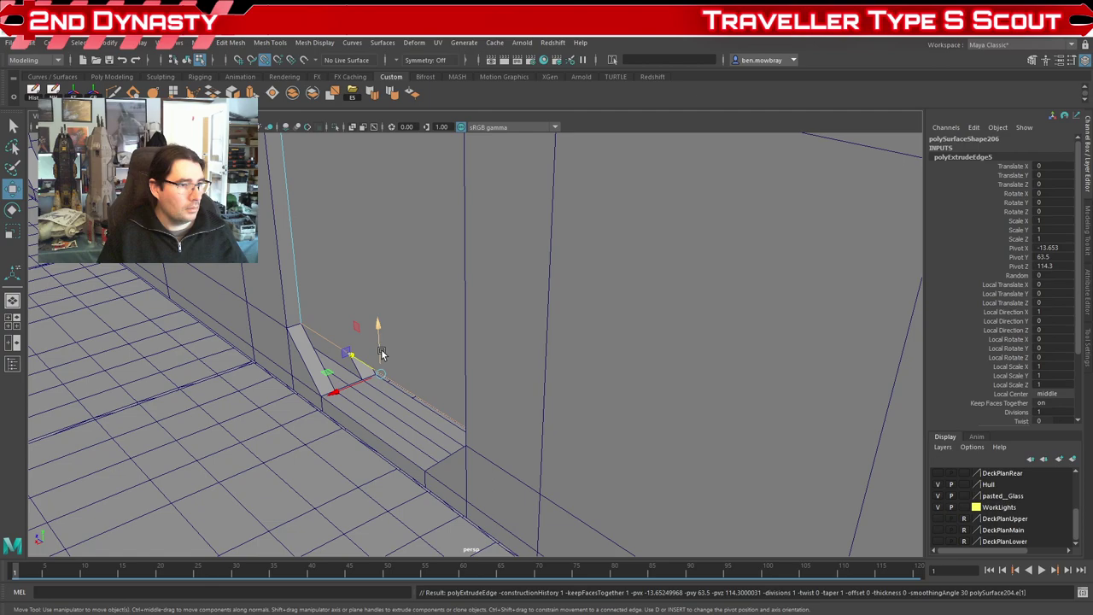
left_click_drag(337, 391, 338, 390)
right_click_drag(342, 313, 291, 315)
left_click_drag(281, 343, 328, 405)
left_click_drag(282, 355, 331, 395)
left_click_drag(414, 442, 526, 560)
left_click_drag(467, 482, 476, 451)
scroll(436, 466, "down", 5)
Step: Extrude all faces of the door panel with grid snapping to a local Z translation of 1.587
right_click_drag(402, 279, 403, 309)
left_click_drag(413, 318, 427, 392, "alt")
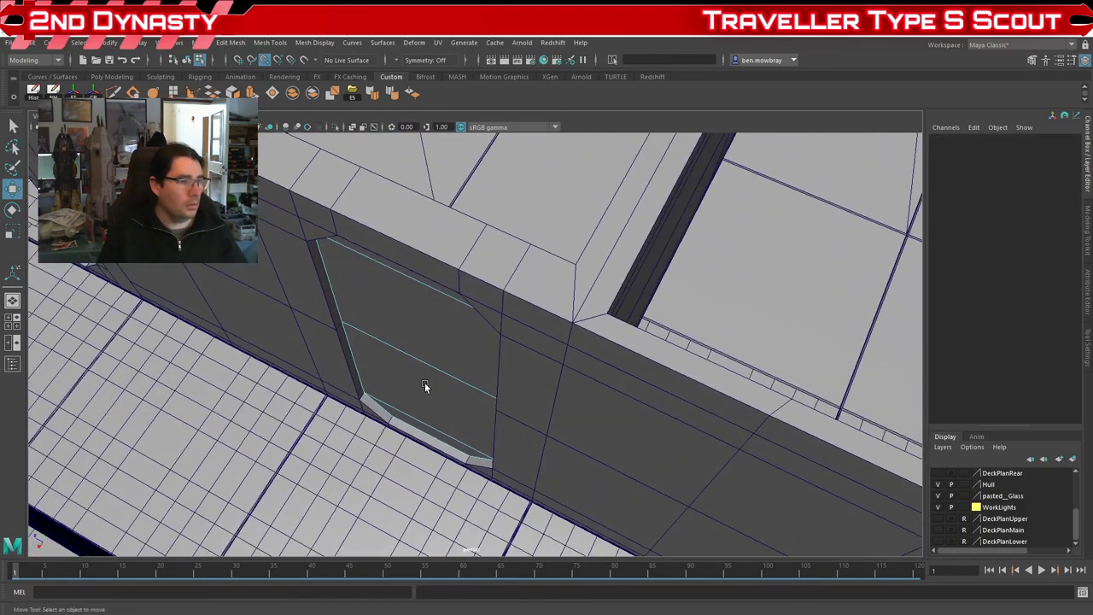
double_click(415, 344)
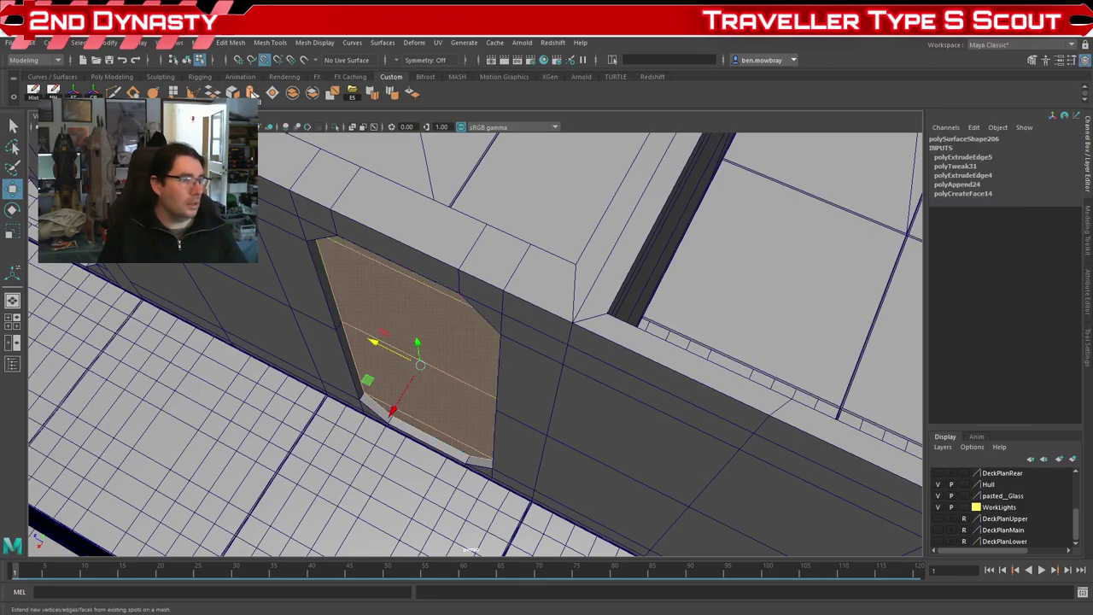
key("ctrl+e")
left_click_drag(408, 412, 339, 429)
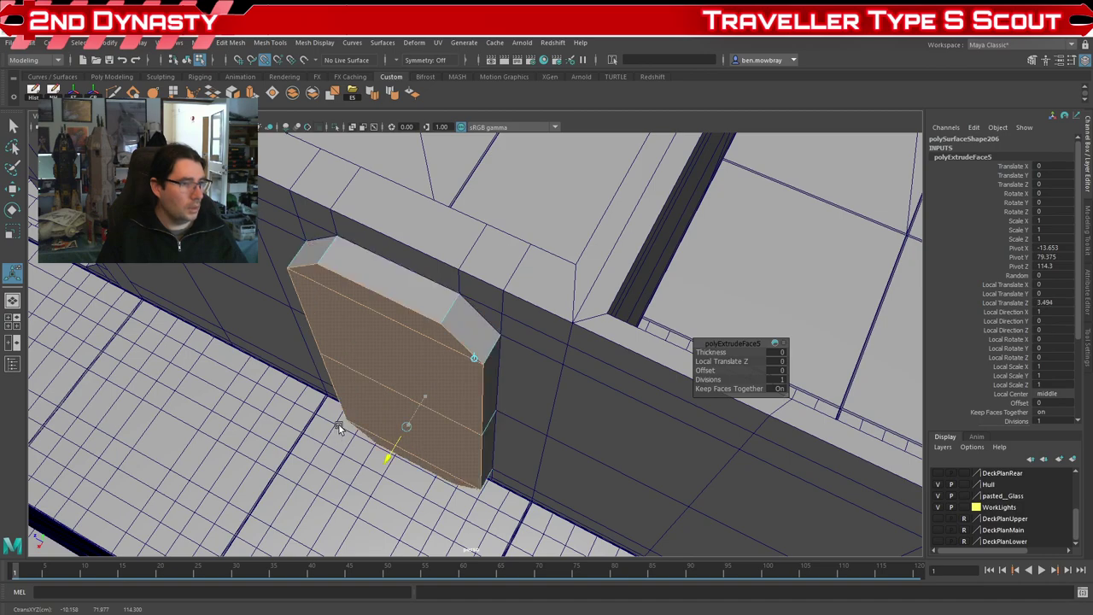
key("ctrl+z")
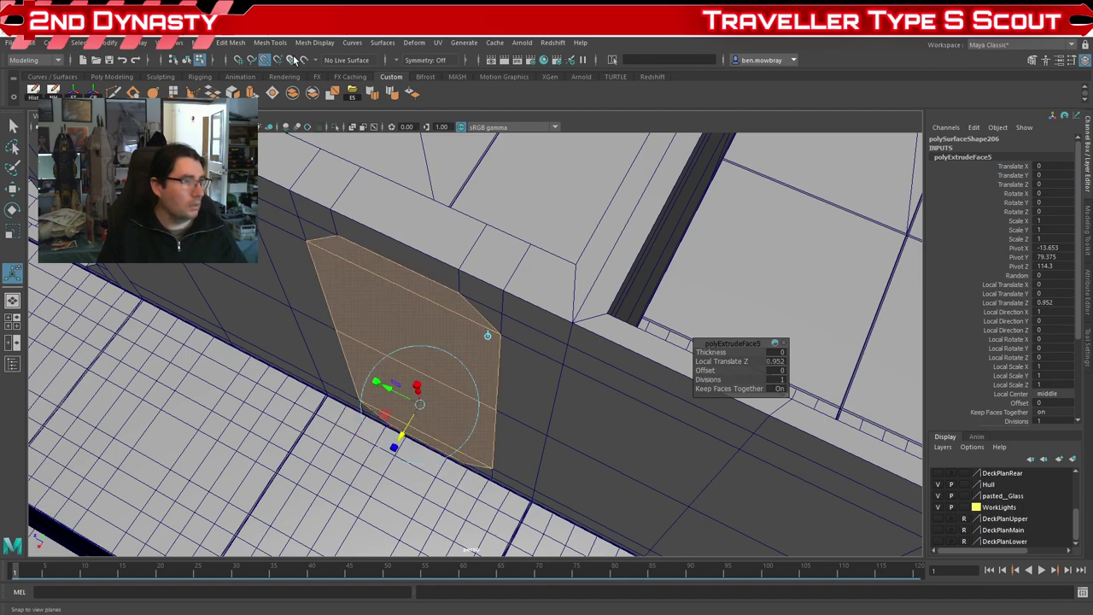
left_click_drag(413, 406, 406, 422)
key("ctrl+z")
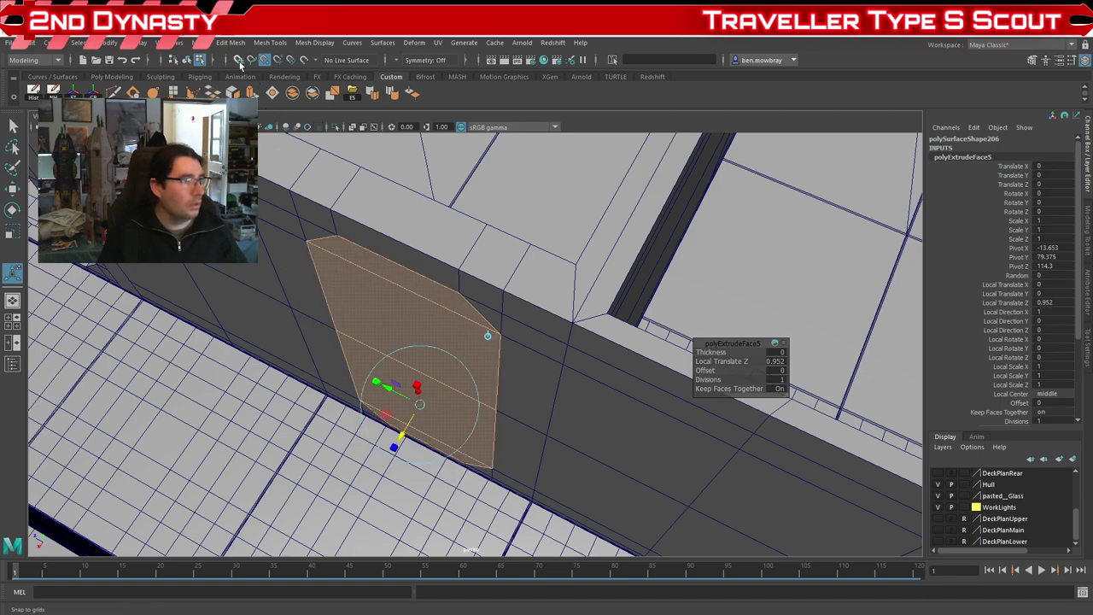
left_click_drag(398, 432, 386, 390)
Step: Delete the door panel's construction history and move it back into the doorway slot, to Translate X -1.746
right_click_drag(402, 303, 456, 284)
key("q")
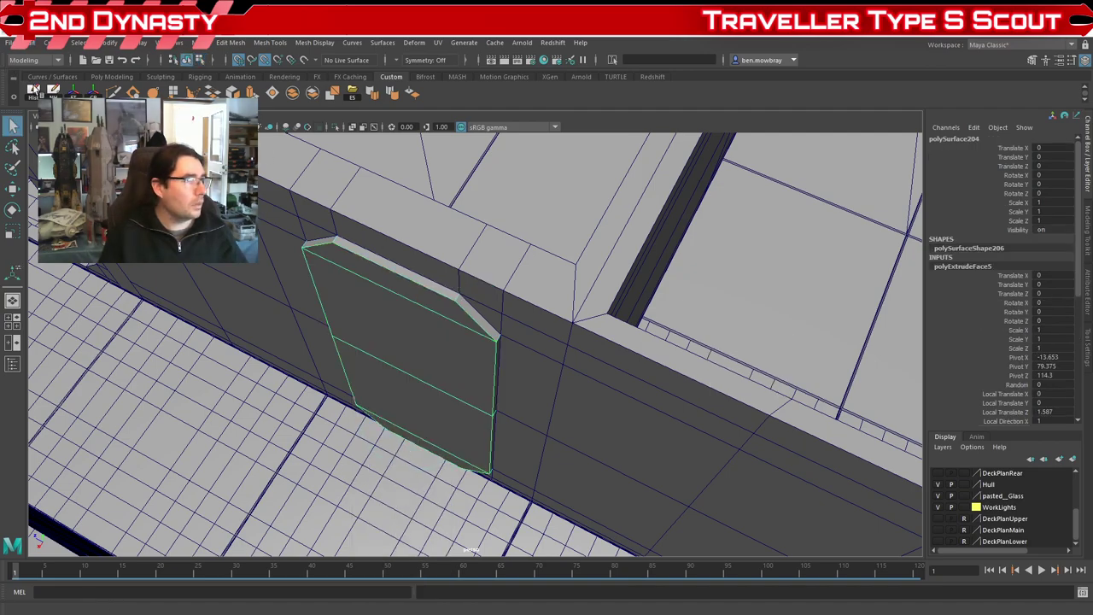
left_click(53, 92)
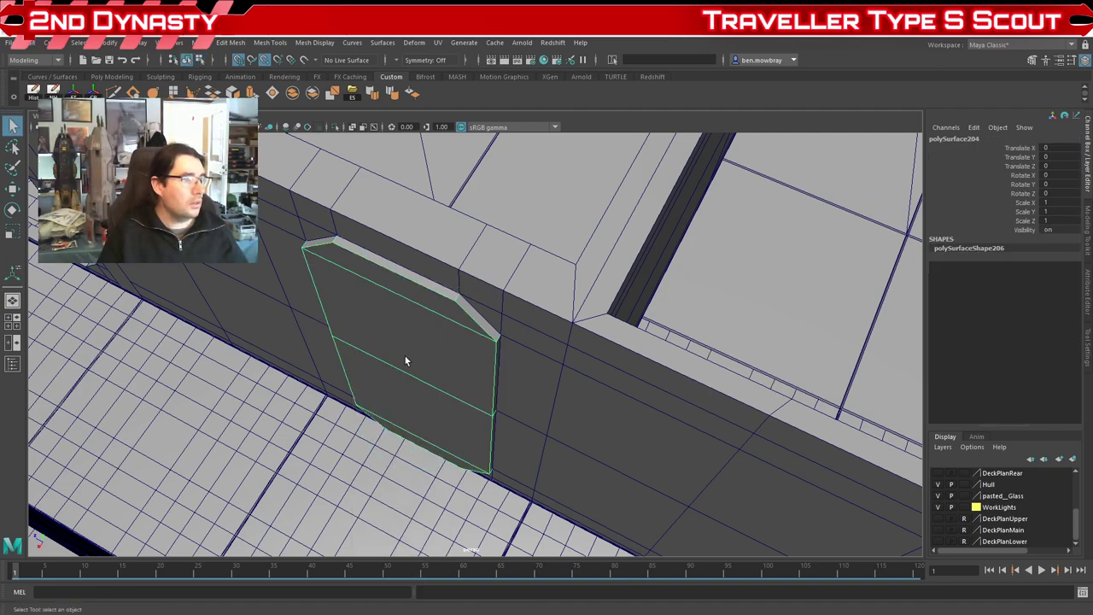
key("w")
mouse_move(401, 398)
left_mouse_down()
mouse_move(417, 351)
mouse_move(412, 369)
mouse_move(293, 373)
mouse_move(259, 359)
mouse_move(432, 330)
mouse_move(463, 370)
mouse_move(421, 358)
mouse_move(361, 361)
mouse_move(456, 364)
mouse_move(341, 370)
mouse_move(459, 373)
mouse_move(470, 349)
mouse_move(478, 357)
mouse_move(439, 384)
mouse_move(358, 393)
mouse_move(373, 381)
mouse_move(396, 405)
mouse_move(398, 383)
mouse_move(398, 398)
left_mouse_up()
scroll(447, 370, "down", 4)
scroll(443, 366, "up", 7)
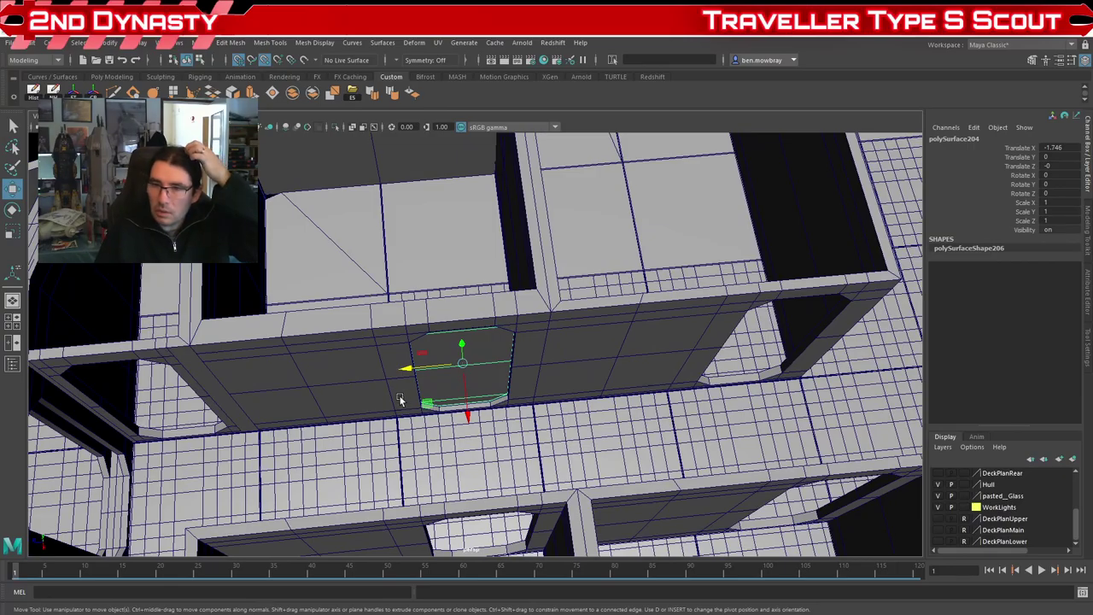
Step: Examine the finished door panel in the cabin wall and compare it with the open doorways along the corridor
scroll(400, 399, "down", 6)
left_click(291, 237)
scroll(372, 359, "up", 4)
left_click_drag(372, 359, 432, 358, "alt")
right_click_drag(472, 313, 431, 241)
scroll(432, 241, "up", 6)
left_click_drag(421, 266, 428, 322, "alt")
scroll(432, 333, "up", 5)
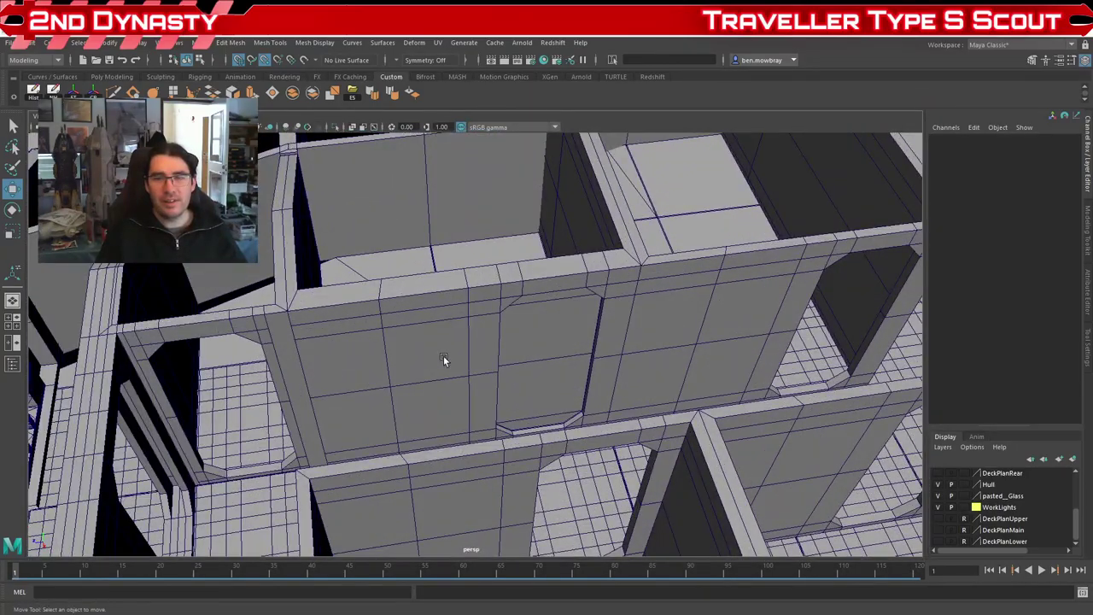